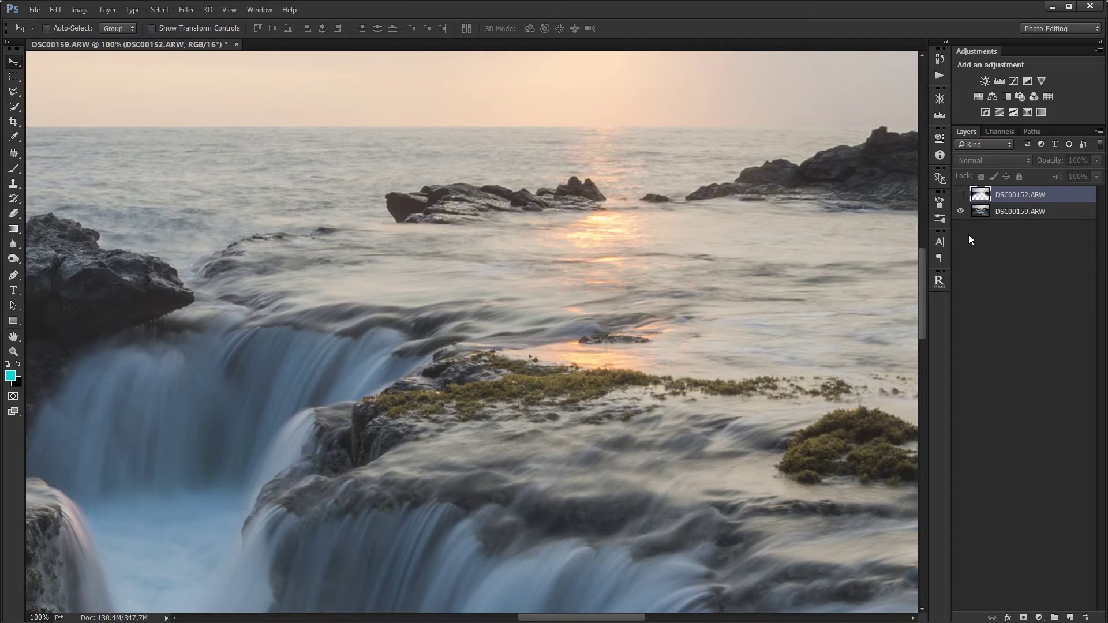
# Show DSC00152.ARW over the base shot, fit the photo on screen, and compare it hidden versus visible
pyautogui.click(960, 195)
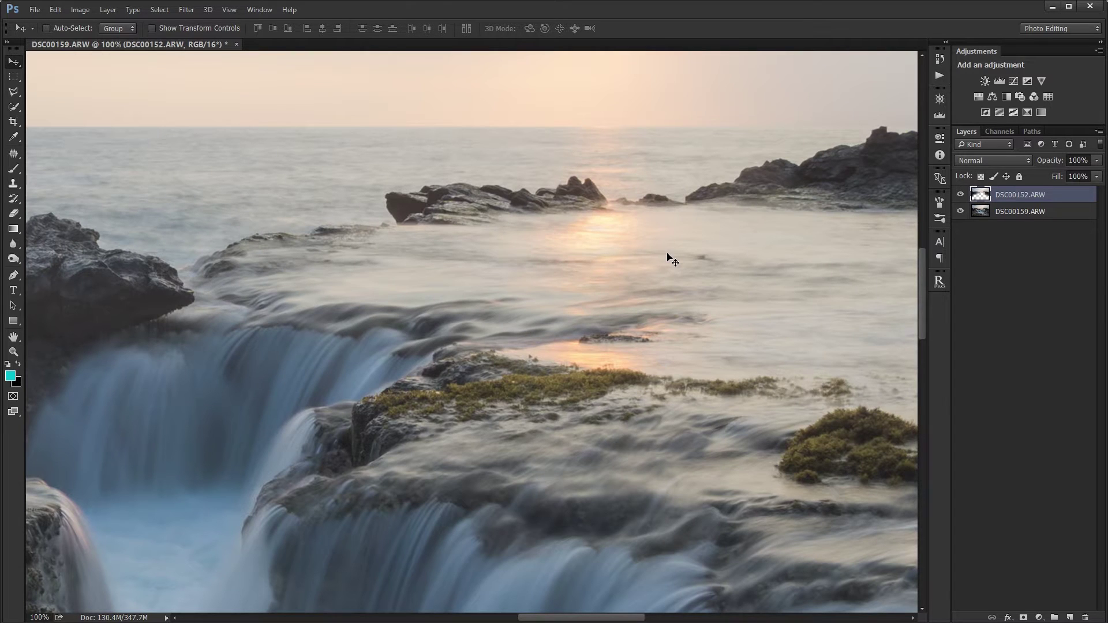
pyautogui.hotkey('ctrl', '0')
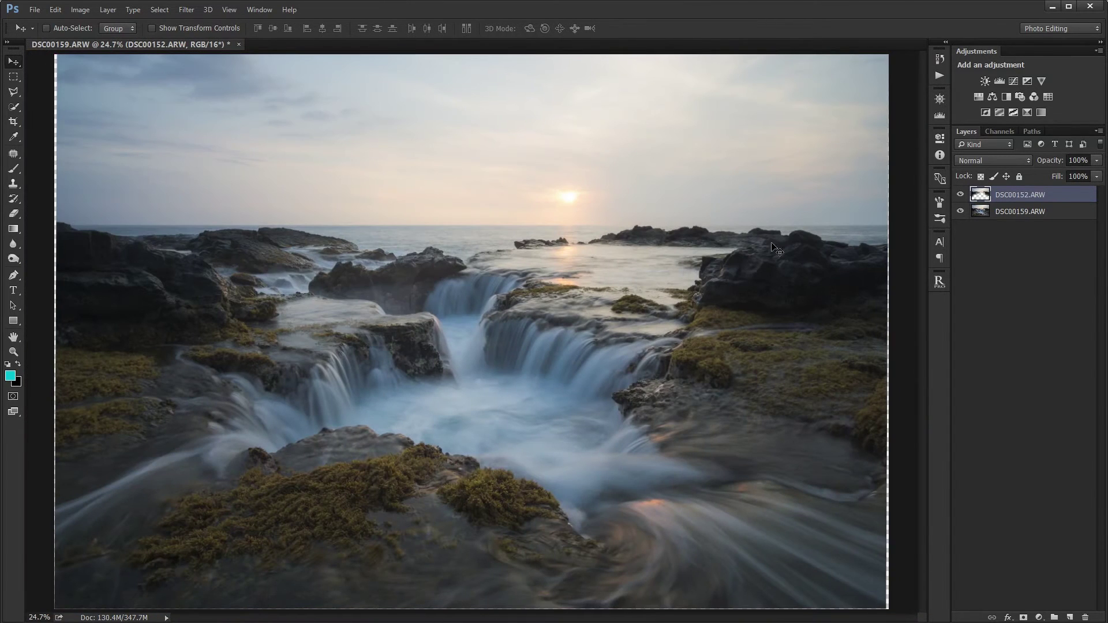
pyautogui.click(960, 195)
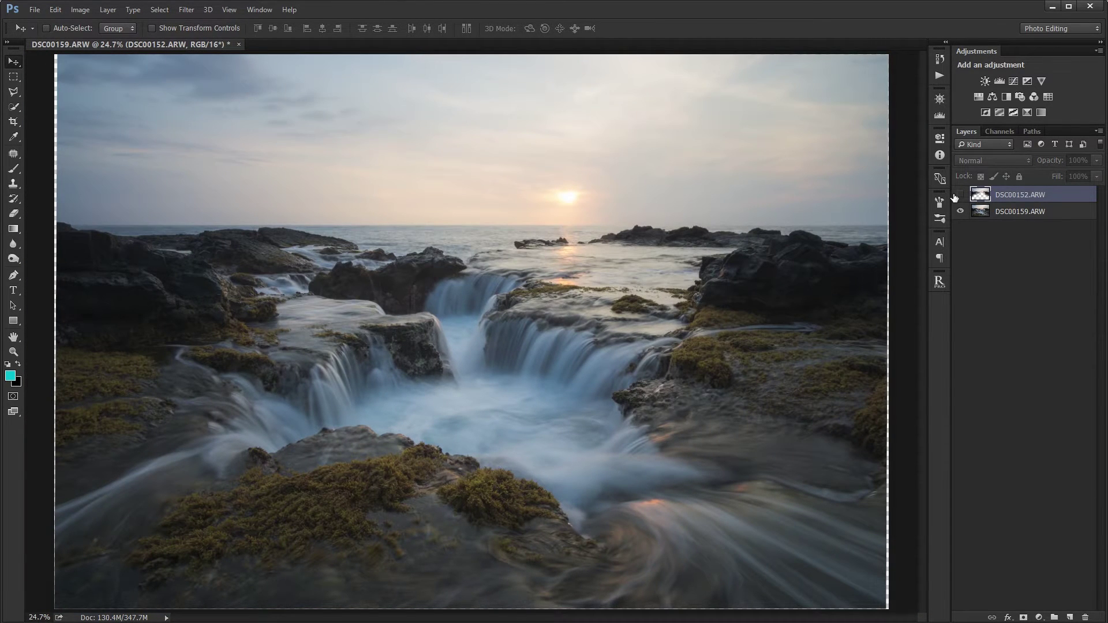
pyautogui.click(960, 194)
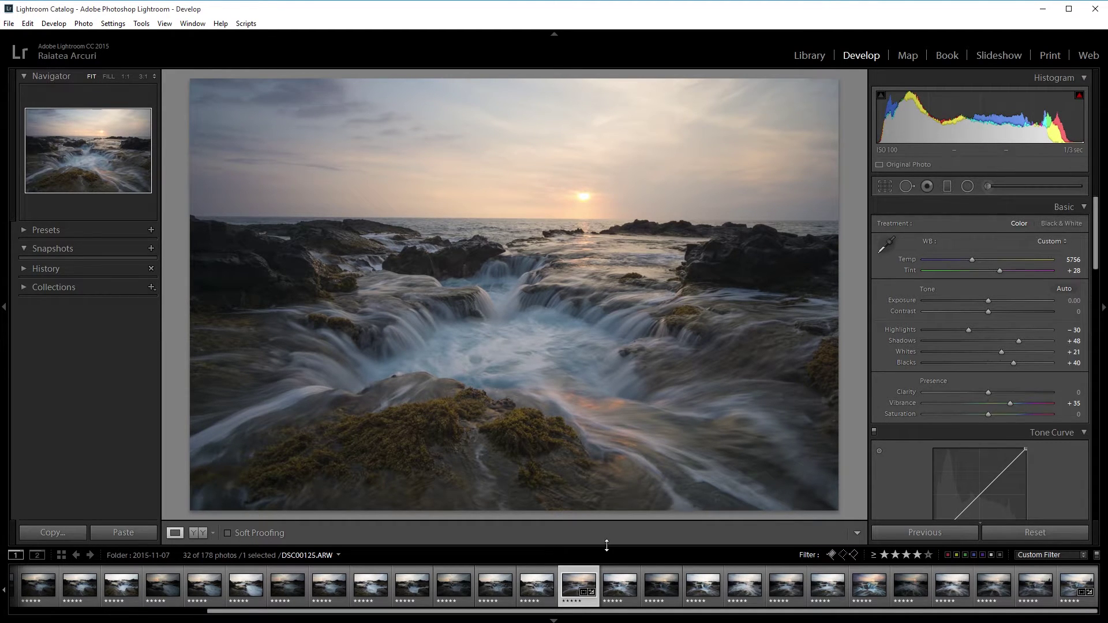
# Browse the neighbouring frames and trial-paste the edited settings onto DSC00125.ARW, then undo it
pyautogui.click(616, 590)
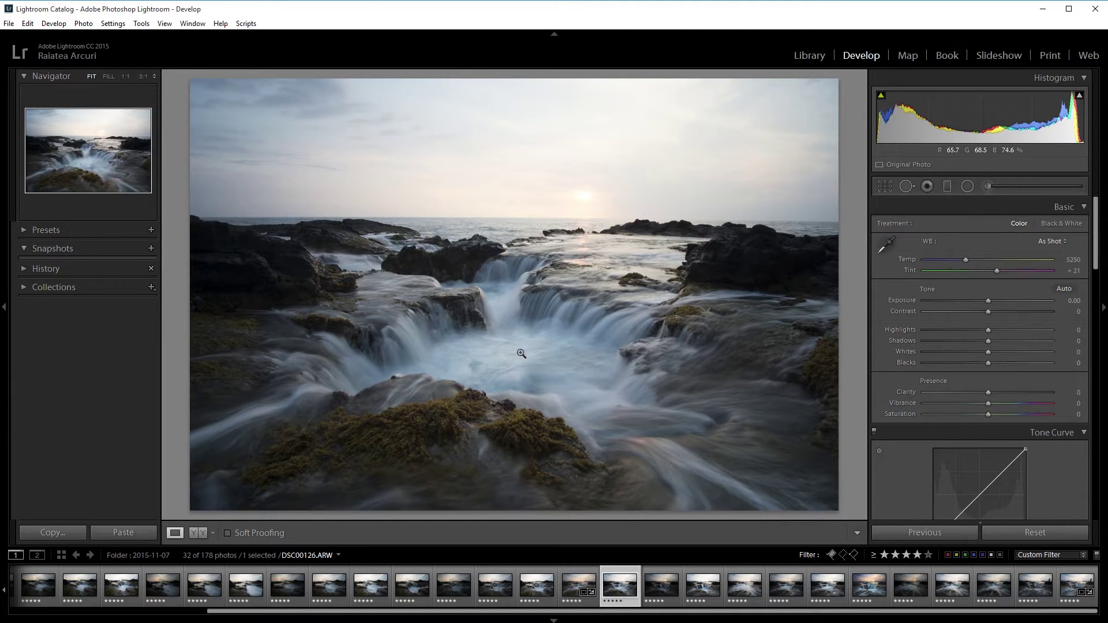
pyautogui.click(653, 575)
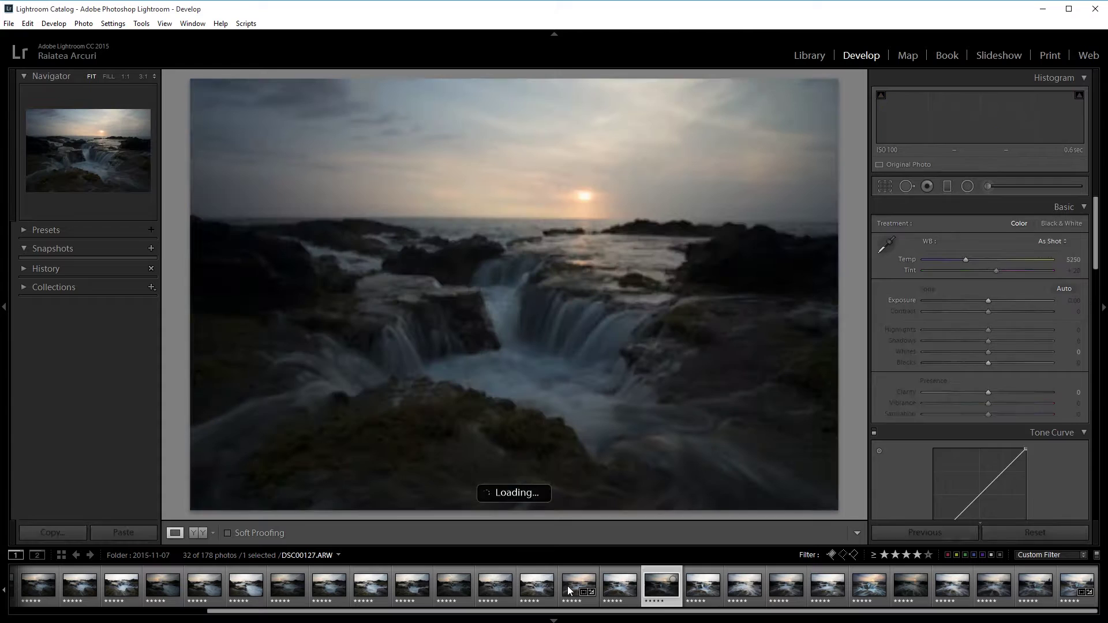
pyautogui.click(570, 589)
pyautogui.click(612, 587)
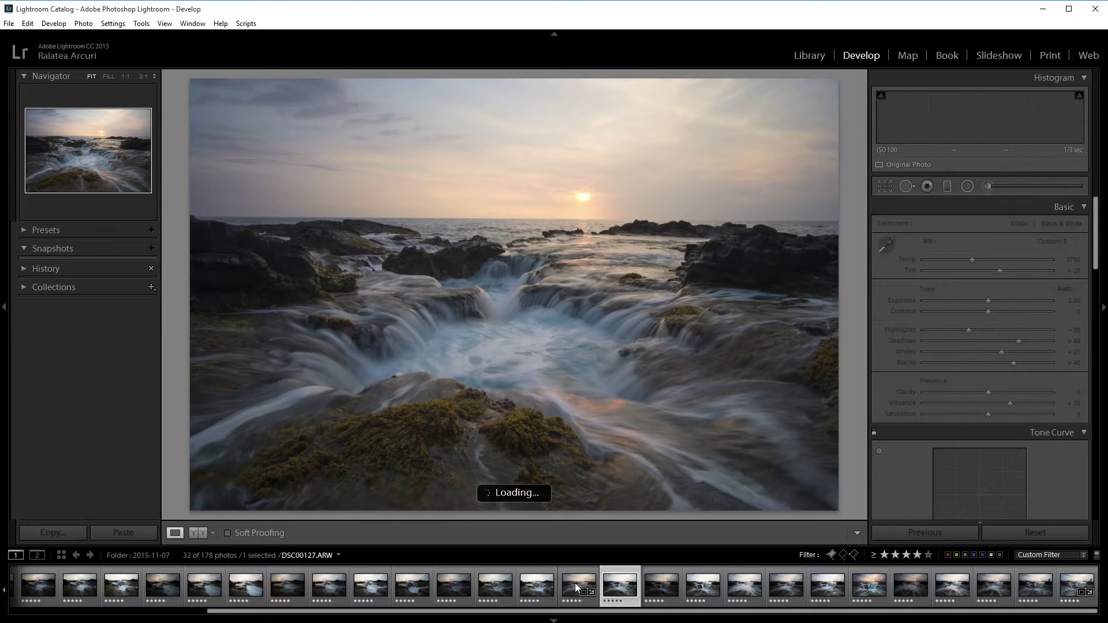
pyautogui.hotkey('ctrl', 'alt', 'v')
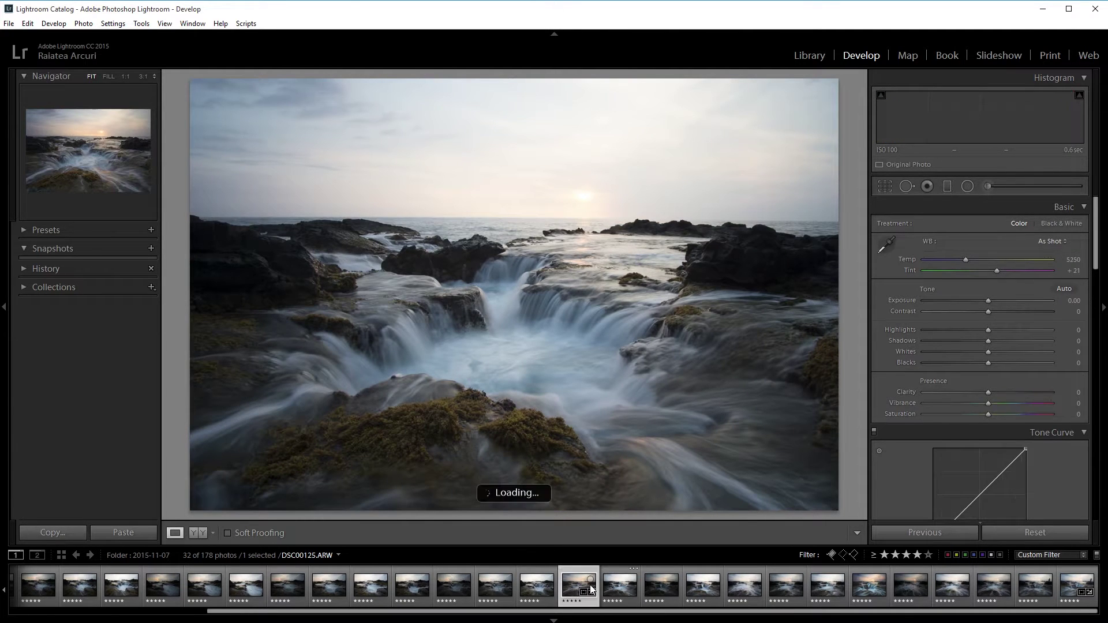
pyautogui.hotkey('ctrl', 'z')
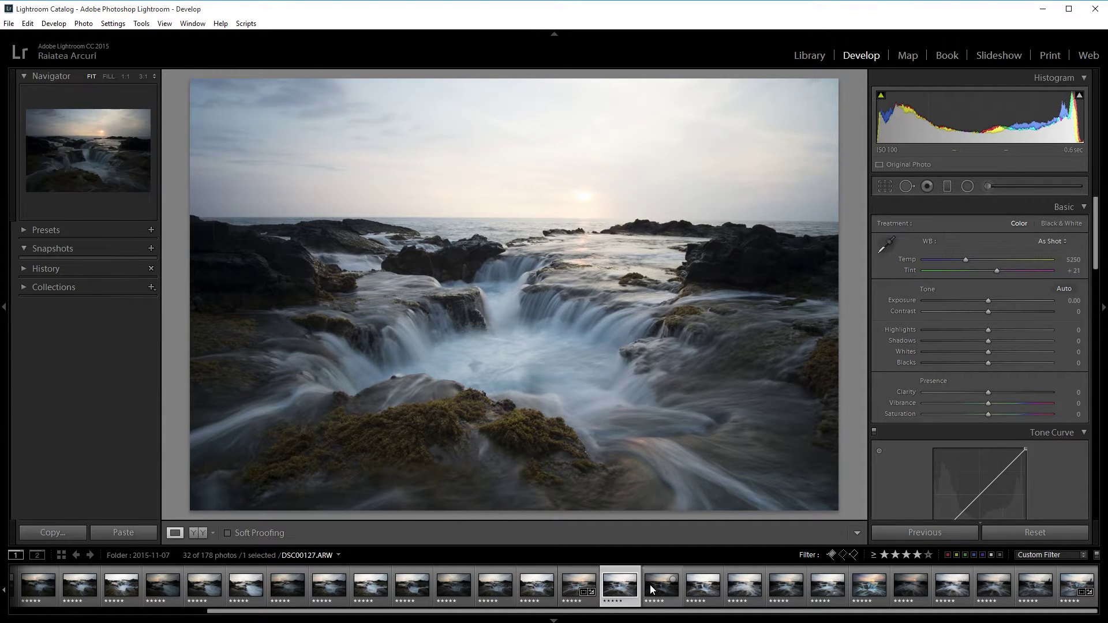
# Browse on through DSC00127.ARW and DSC00135.ARW, then return to an earlier frame
pyautogui.click(678, 587)
pyautogui.click(699, 588)
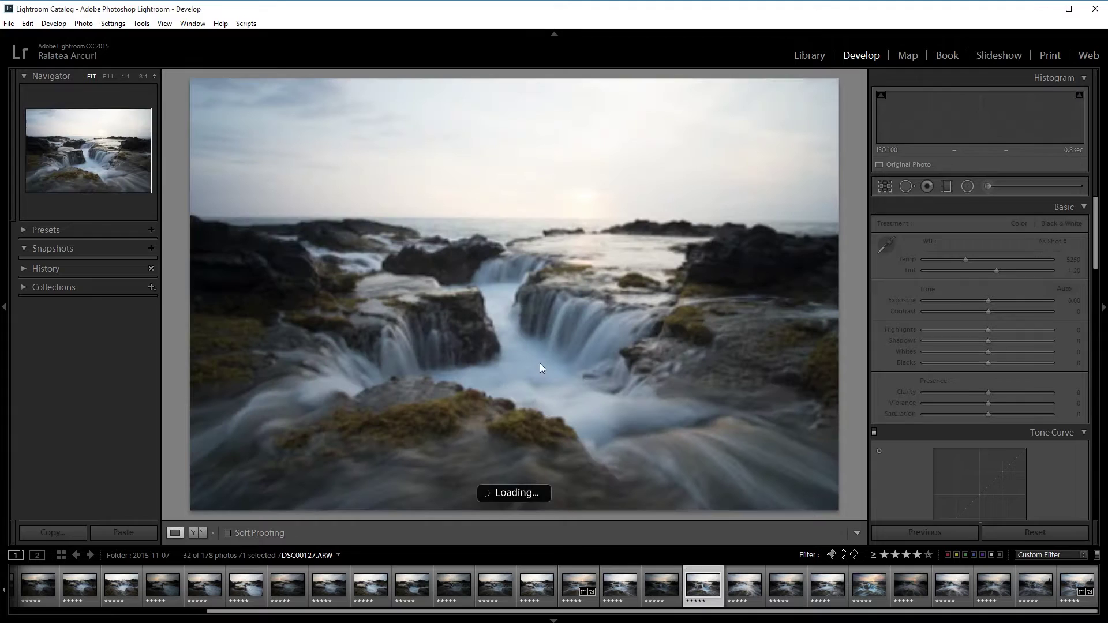
pyautogui.click(569, 583)
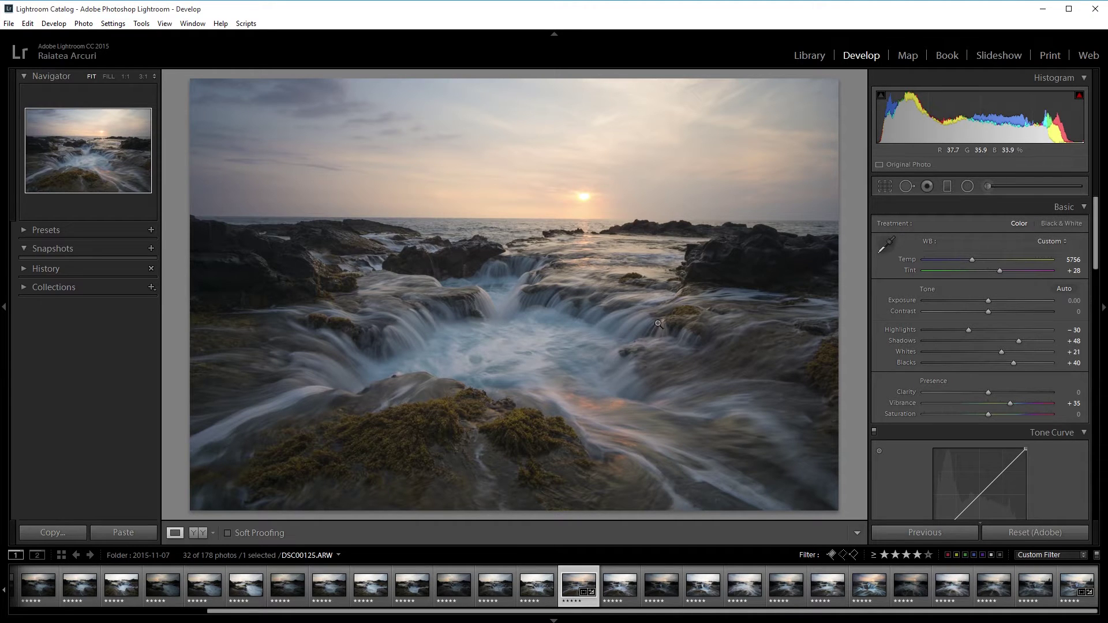
# Copy the edited photo's develop settings with Exposure excluded
pyautogui.hotkey('ctrl', 'shift', 'c')
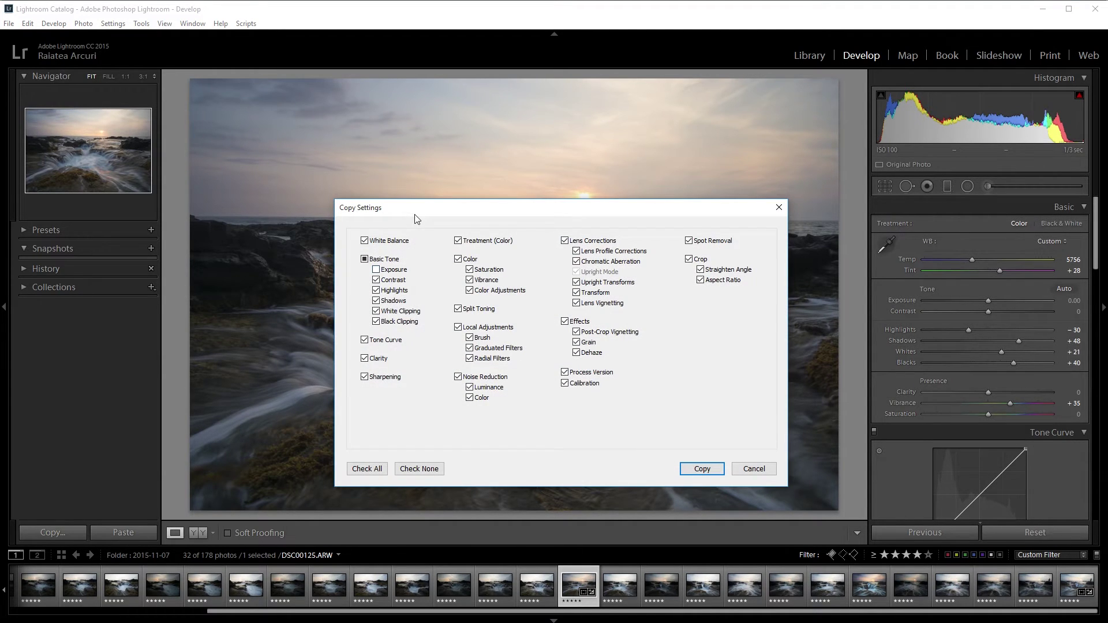
pyautogui.moveTo(416, 212); pyautogui.dragTo(414, 186)
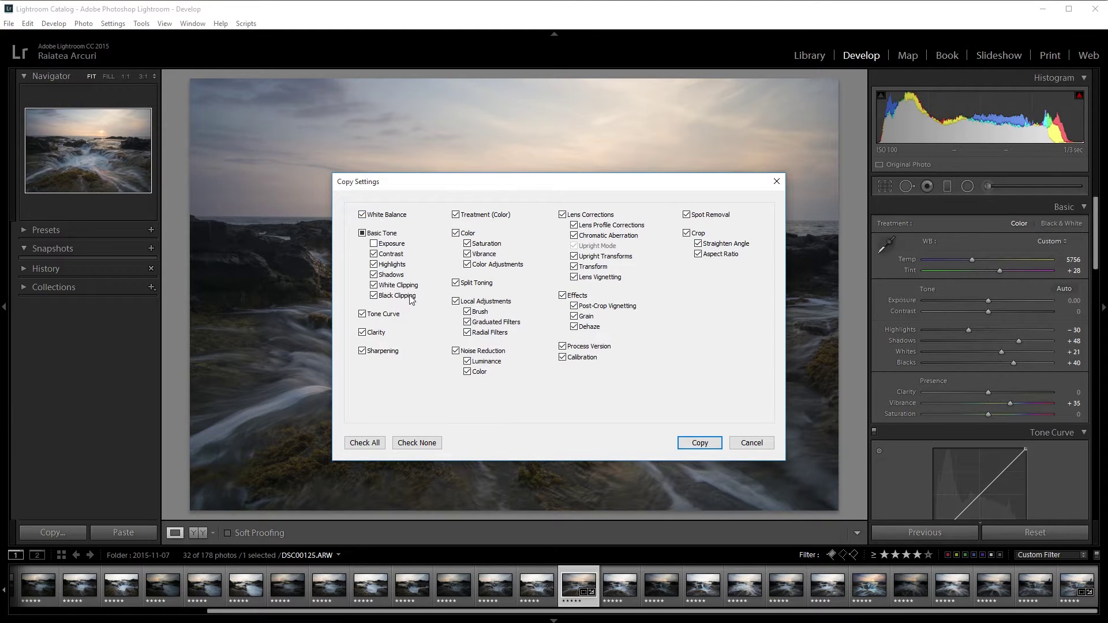
pyautogui.click(699, 443)
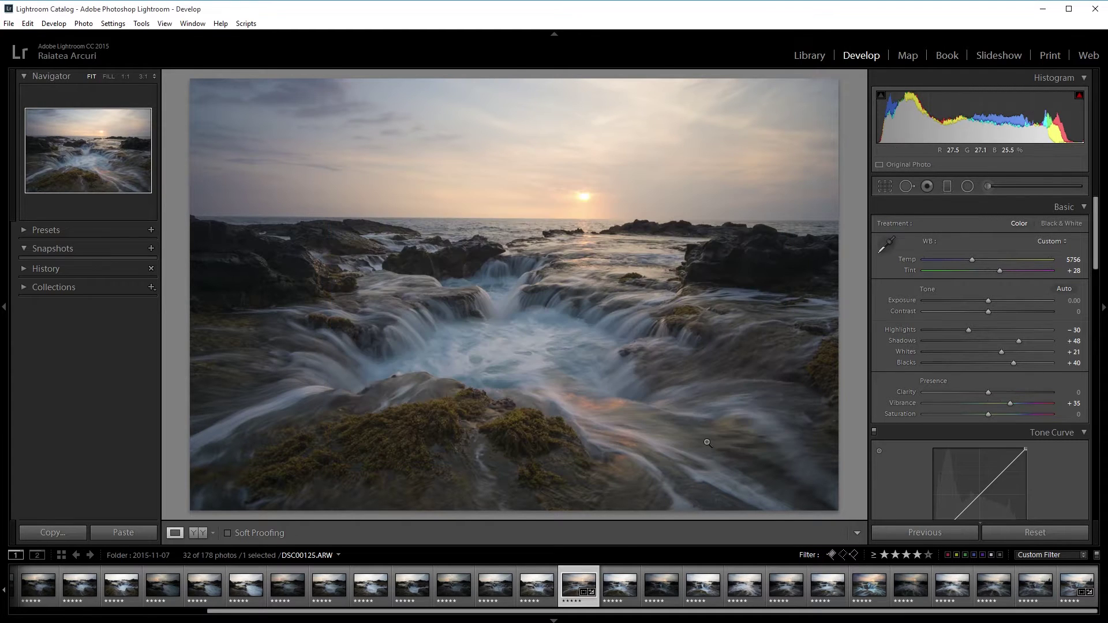
# Paste the copied settings onto the six following frames, then reselect DSC00125.ARW
pyautogui.click(613, 578)
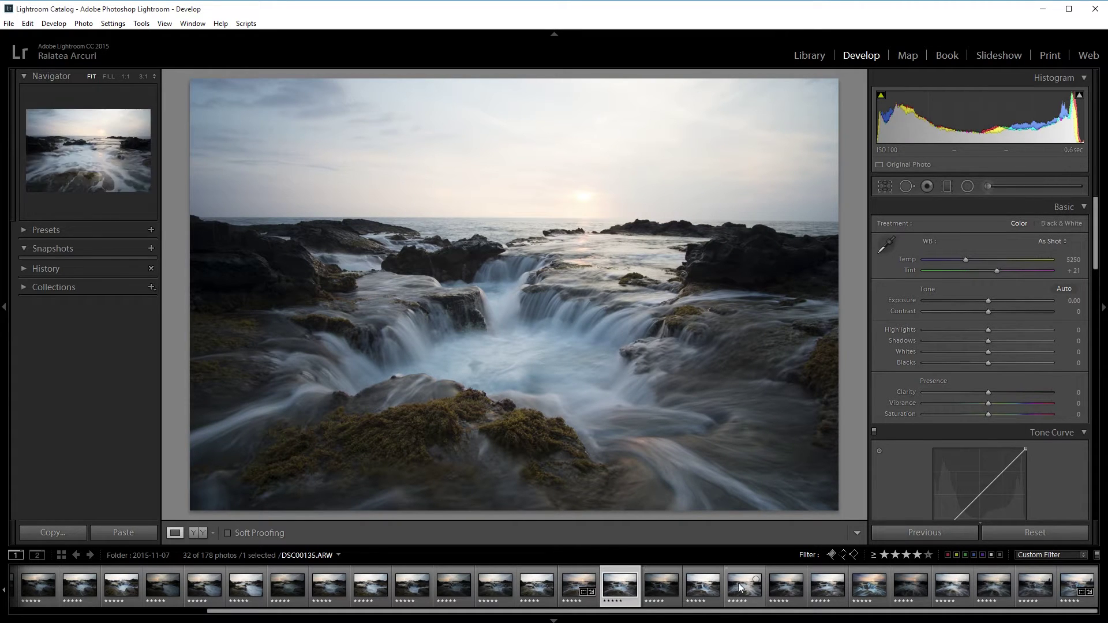
pyautogui.keyDown('shift'); pyautogui.click(830, 587); pyautogui.keyUp('shift')
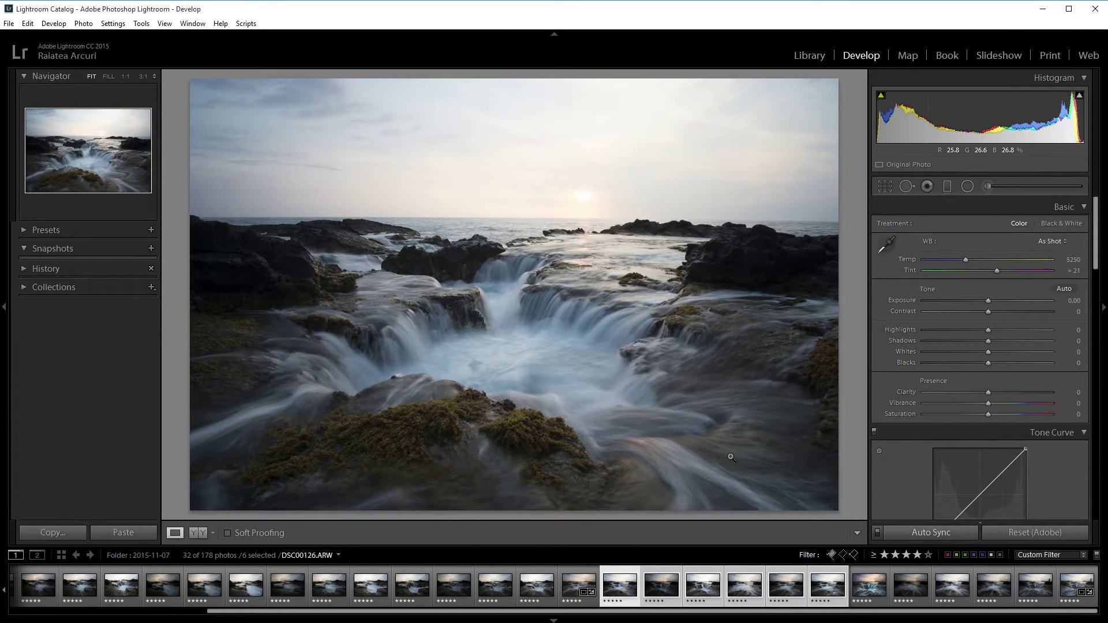
pyautogui.hotkey('ctrl', 'shift', 'v')
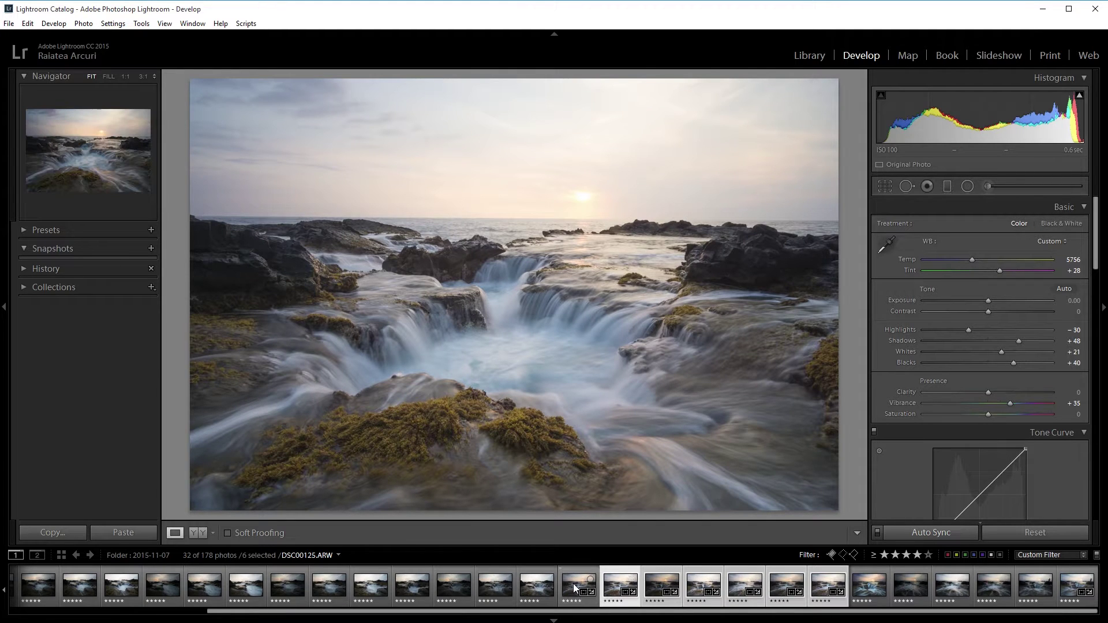
pyautogui.click(615, 587)
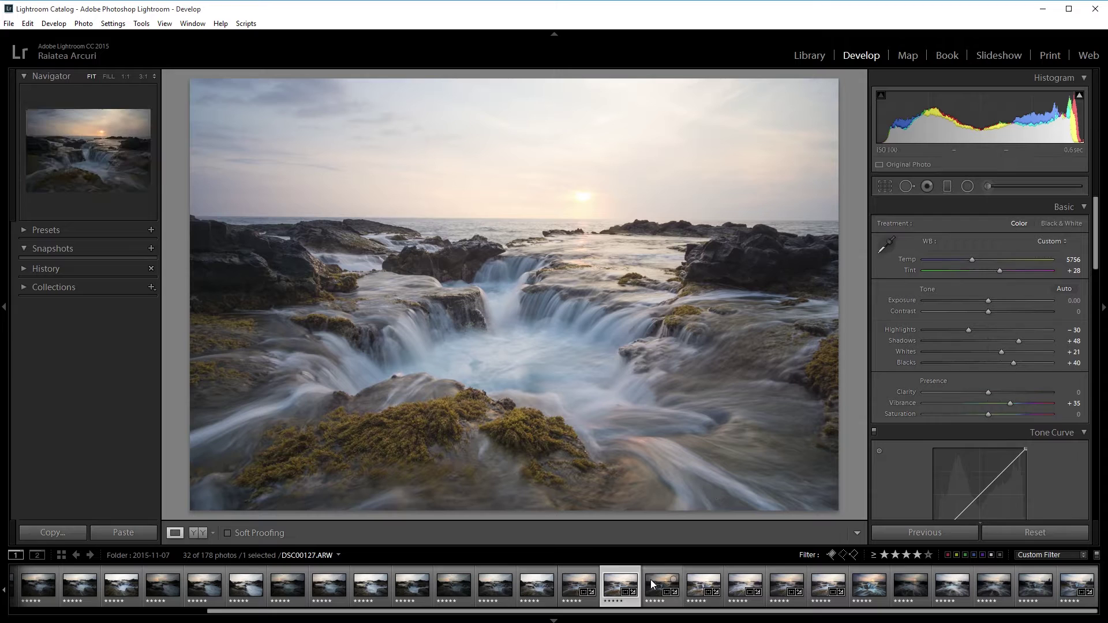
# Set the current frame's Exposure to −1.00
pyautogui.click(1070, 303)
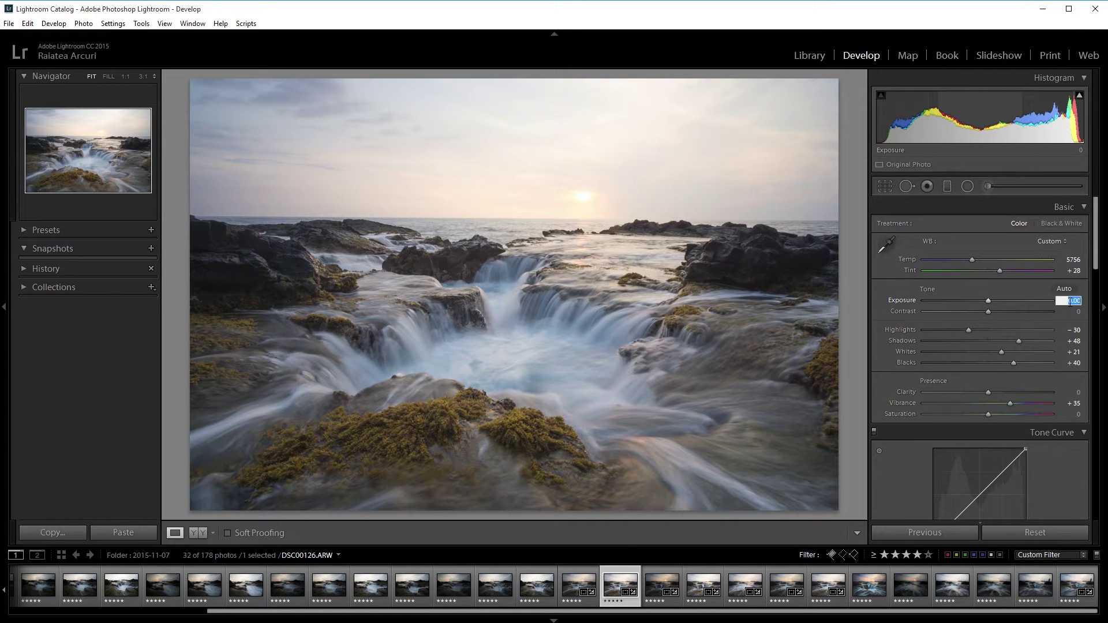
pyautogui.write('-1')
pyautogui.press('Return')
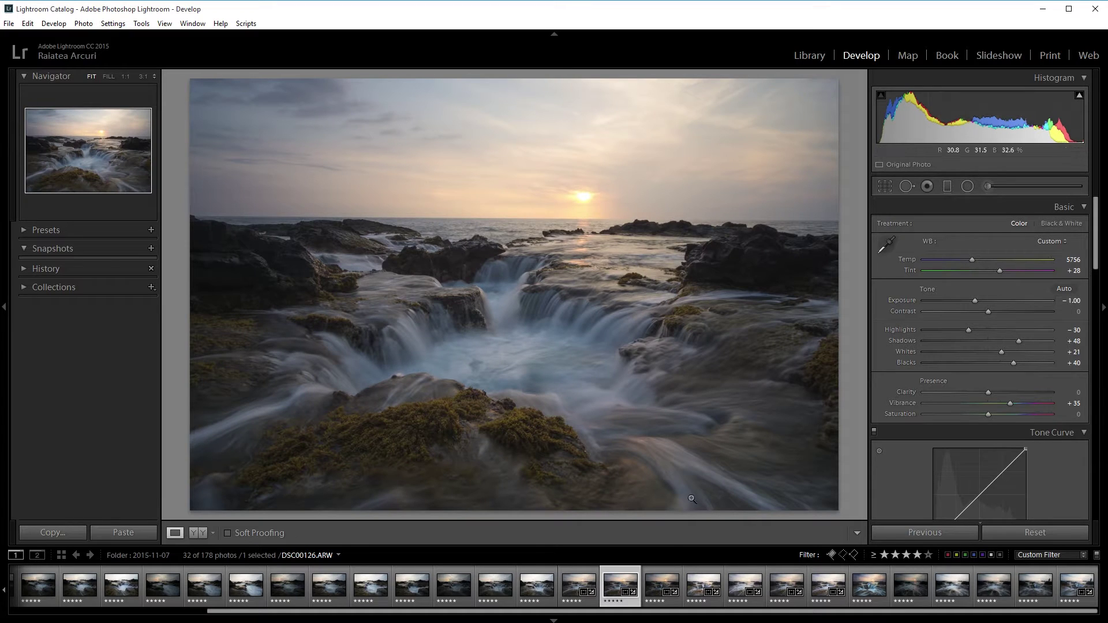
# Step through DSC00127, DSC00129, DSC00135 and DSC00137, entering an Exposure of +1.00
pyautogui.click(656, 580)
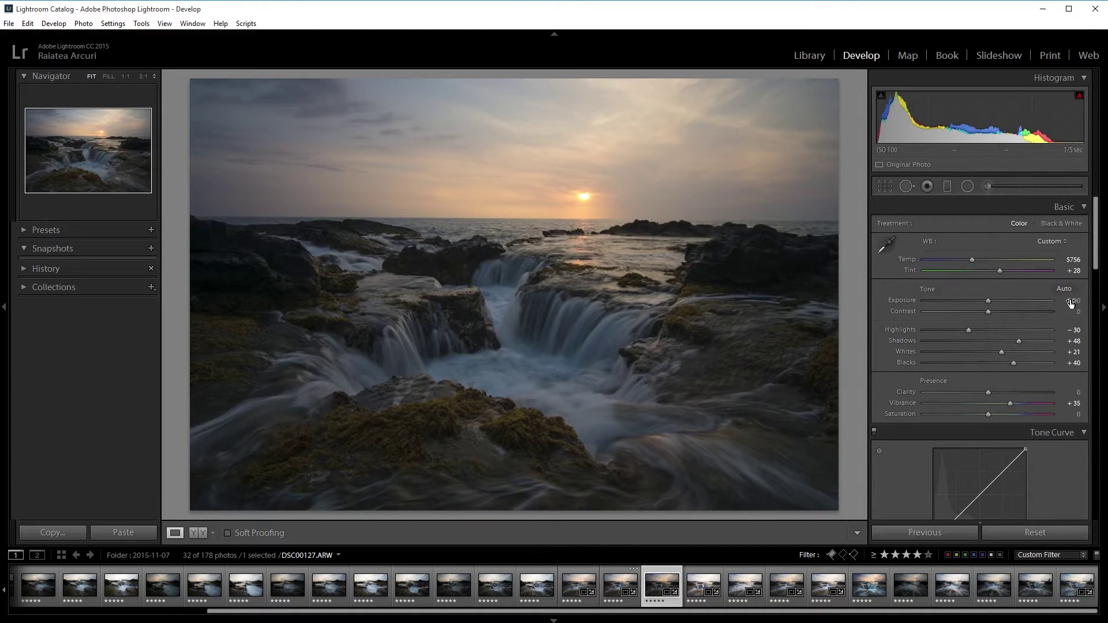
pyautogui.click(1075, 300)
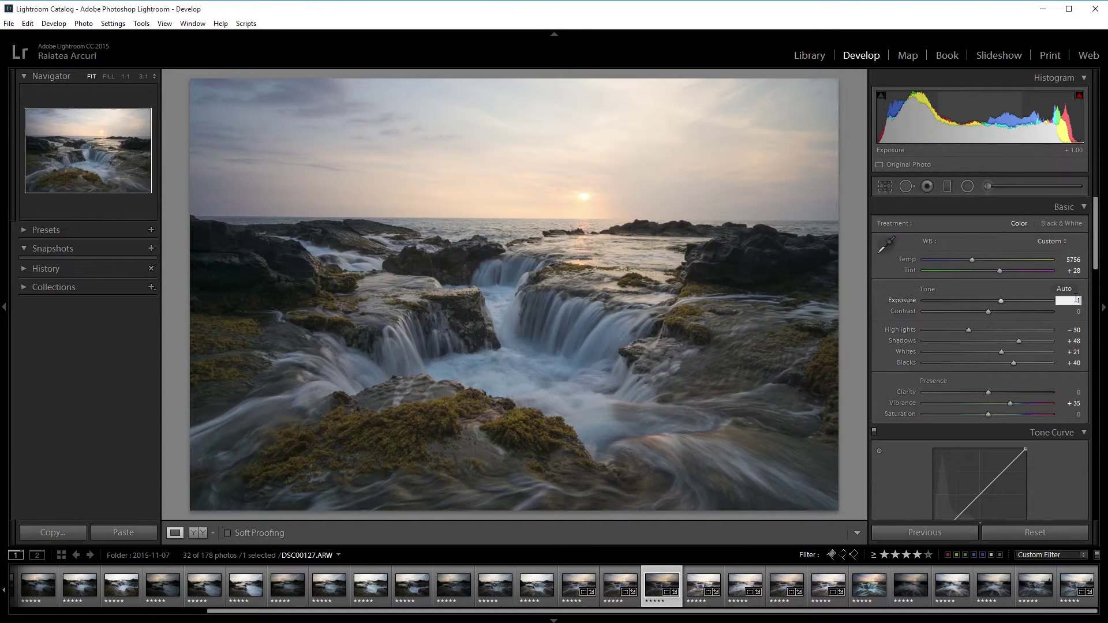
pyautogui.click(702, 582)
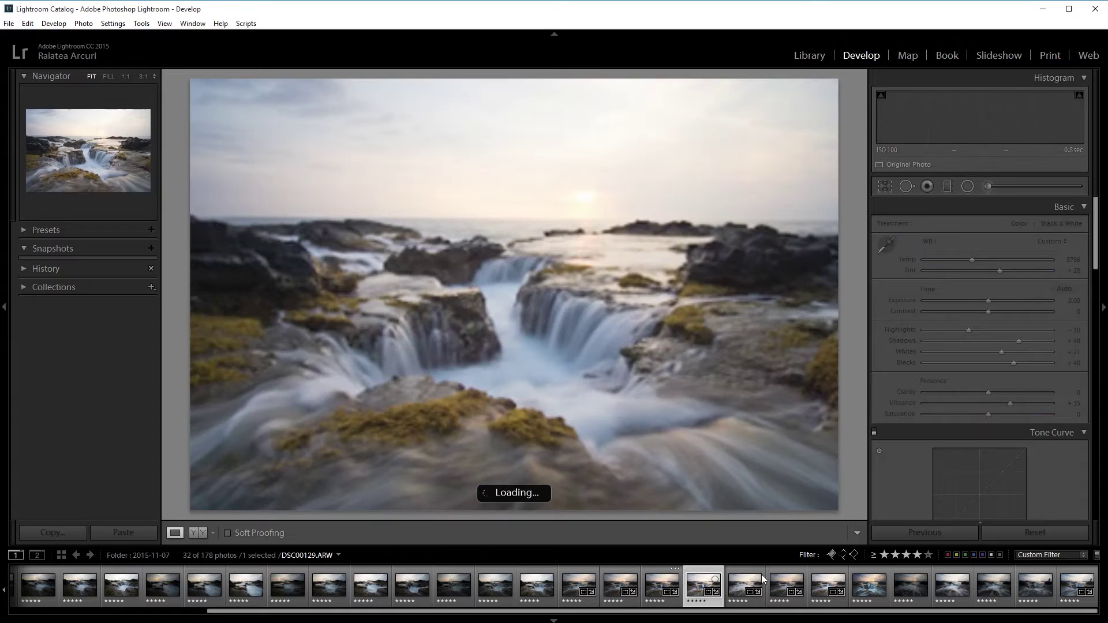
pyautogui.click(746, 580)
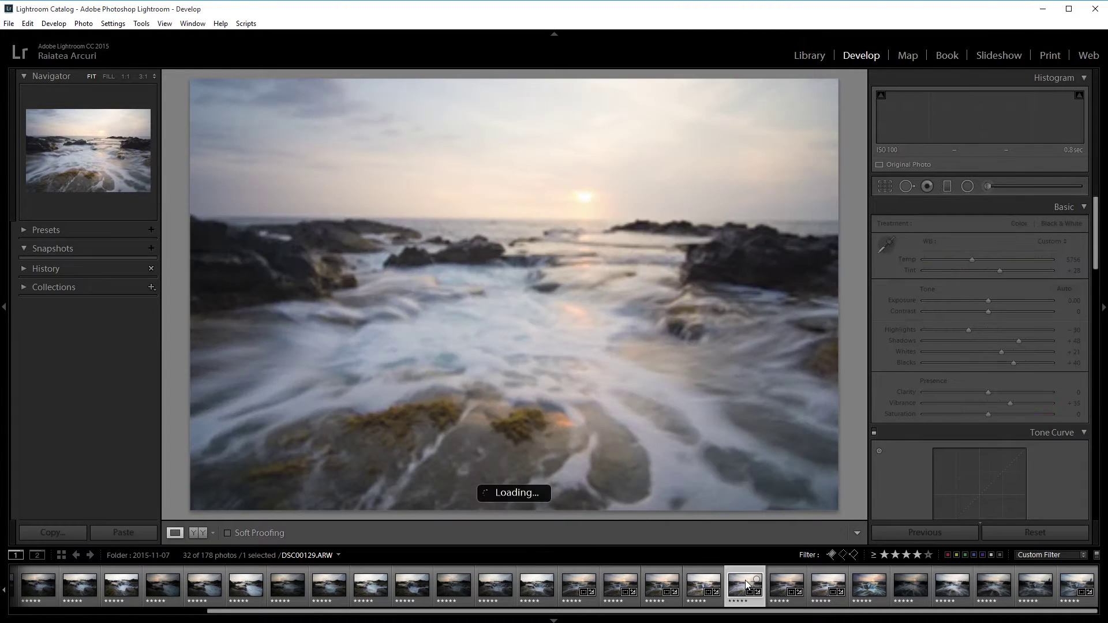
pyautogui.click(785, 593)
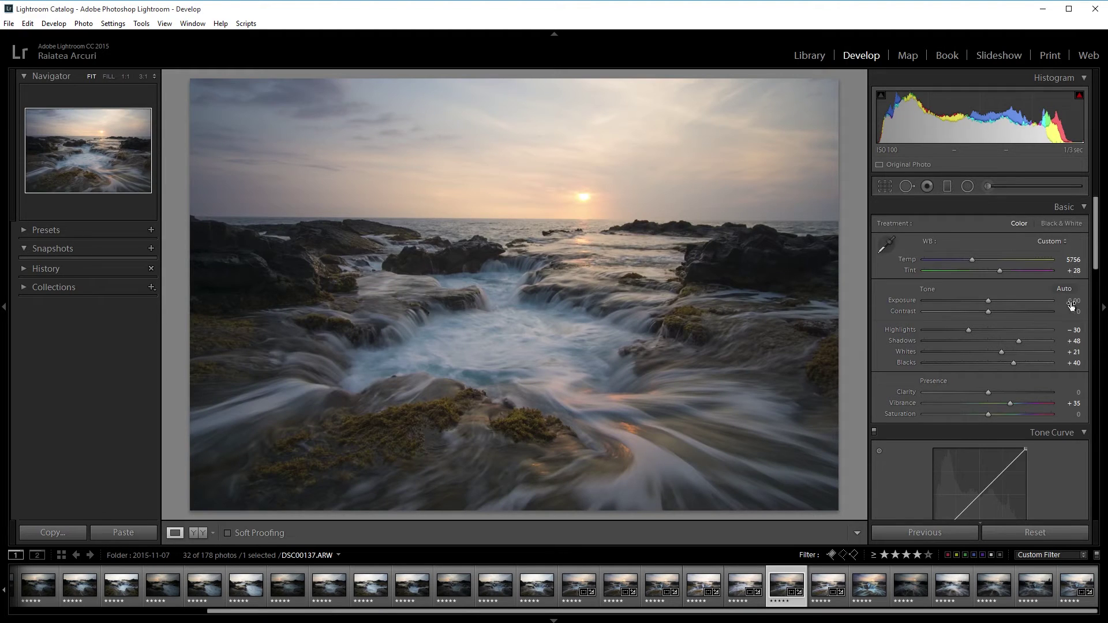
pyautogui.write('1')
pyautogui.press('Return')
# Return via DSC00138 and DSC00135 to DSC00129, set its Exposure to −1.00, then view DSC00125
pyautogui.click(824, 583)
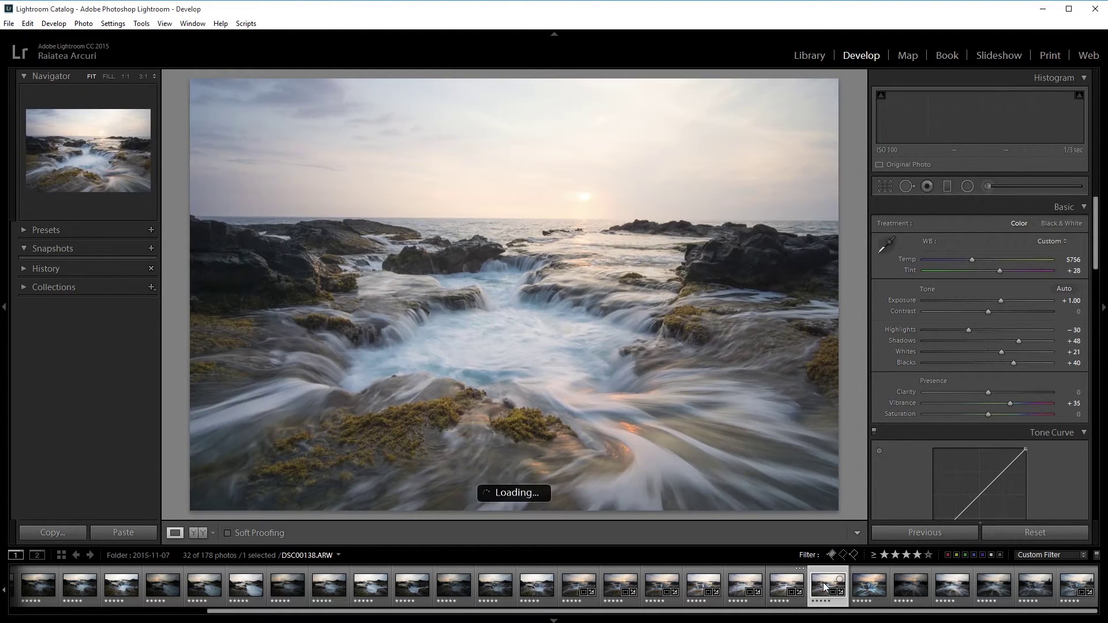
pyautogui.click(750, 583)
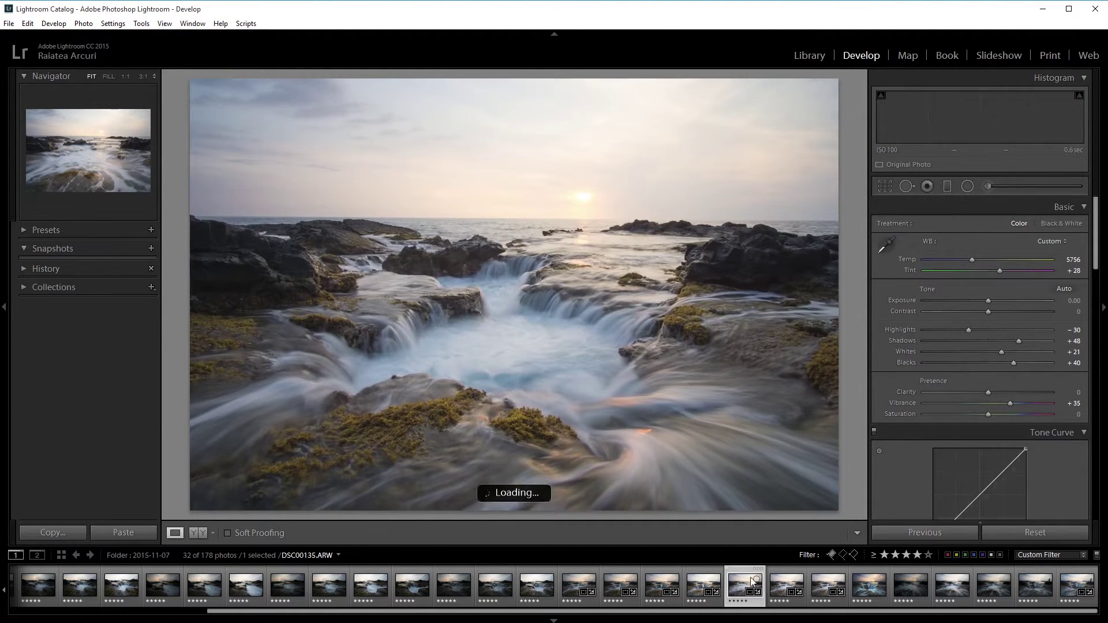
pyautogui.click(702, 582)
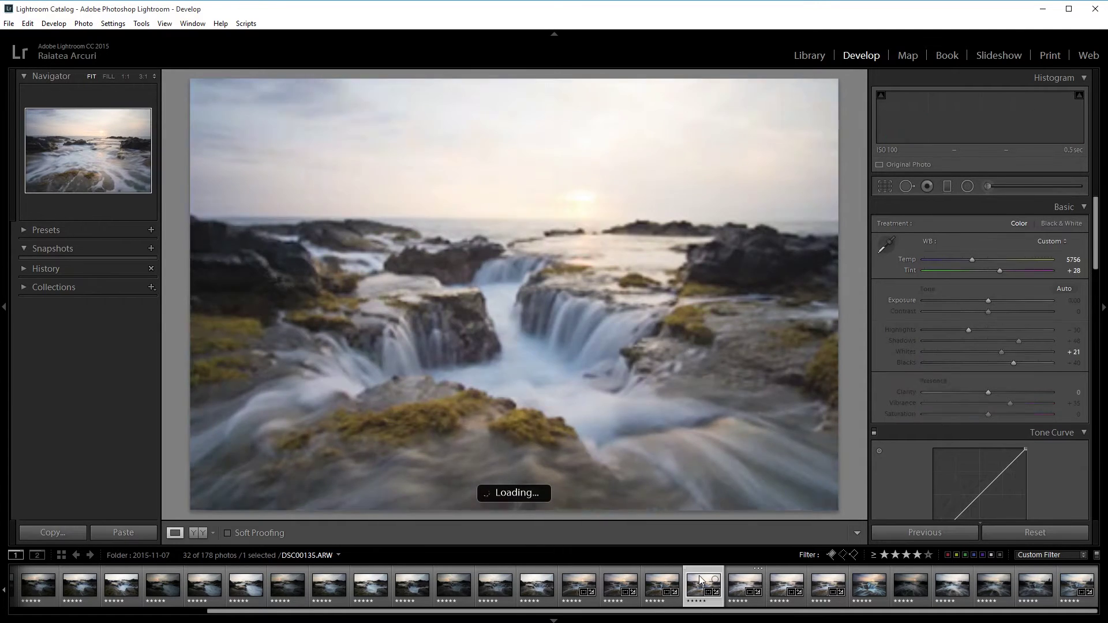
pyautogui.click(1071, 301)
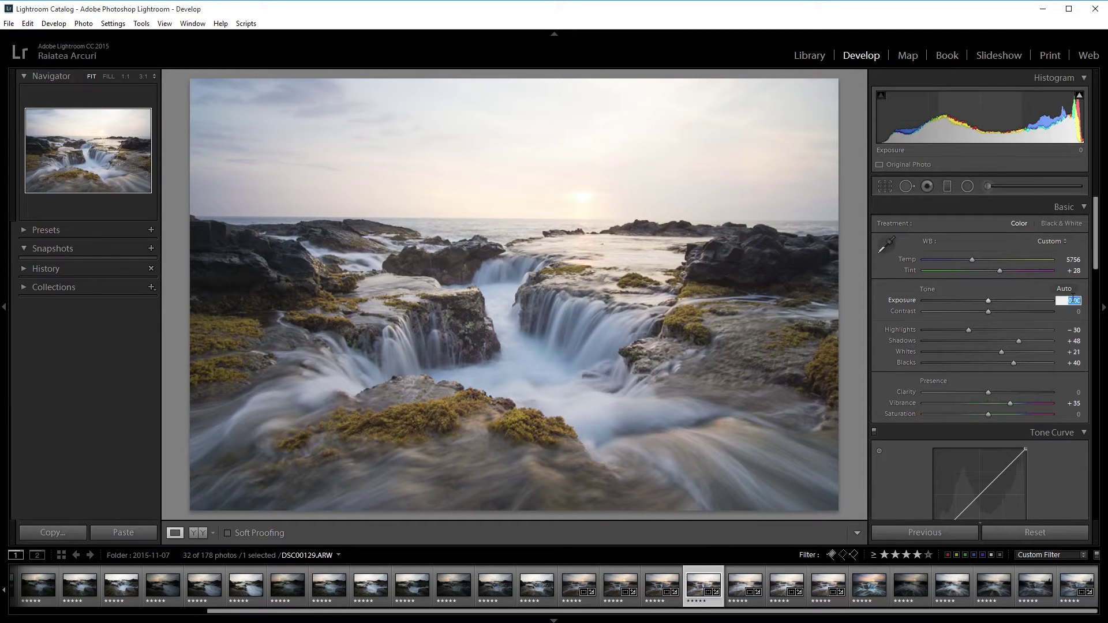
pyautogui.doubleClick(1066, 300)
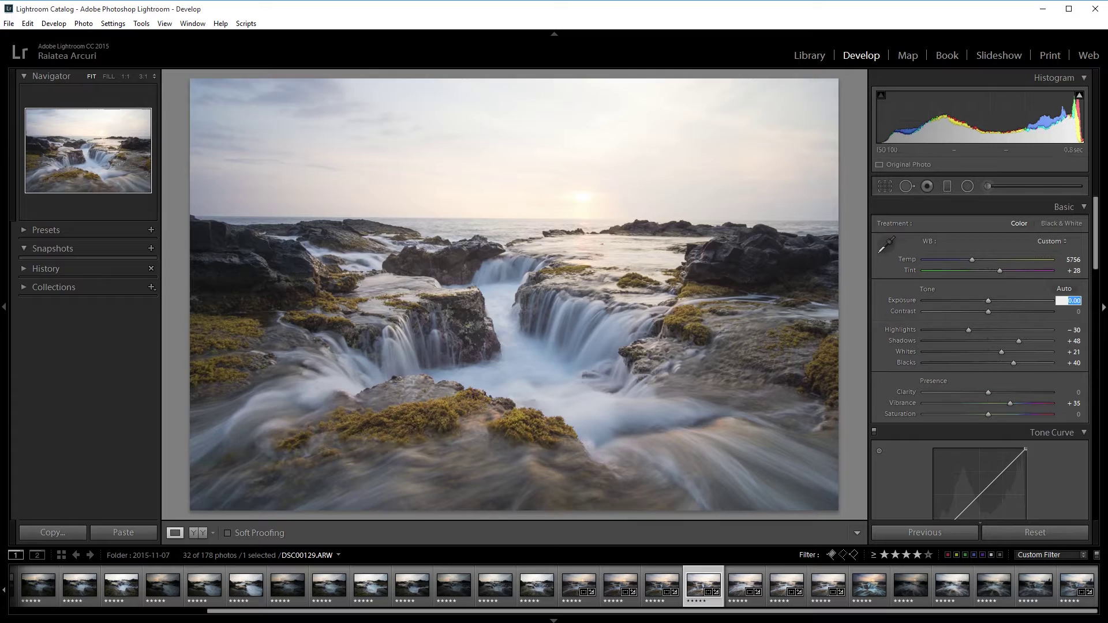
pyautogui.write('-1')
pyautogui.press('Return')
pyautogui.click(568, 587)
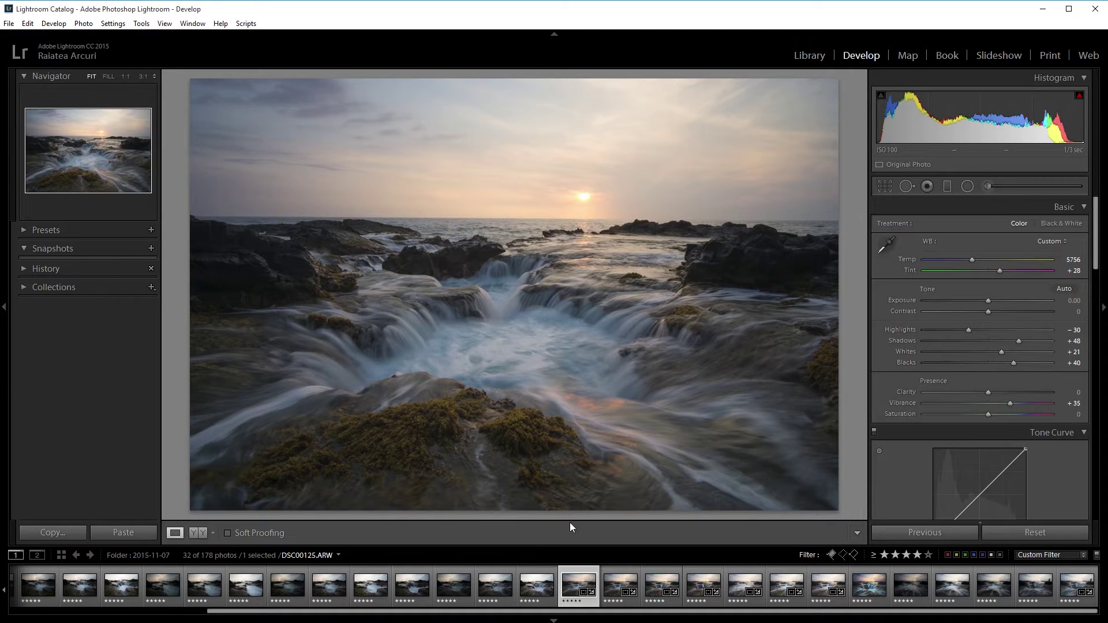
# Select frames DSC00125 through DSC00138 and bring up the Edit In Photoshop options
pyautogui.keyDown('shift'); pyautogui.click(824, 589); pyautogui.keyUp('shift')
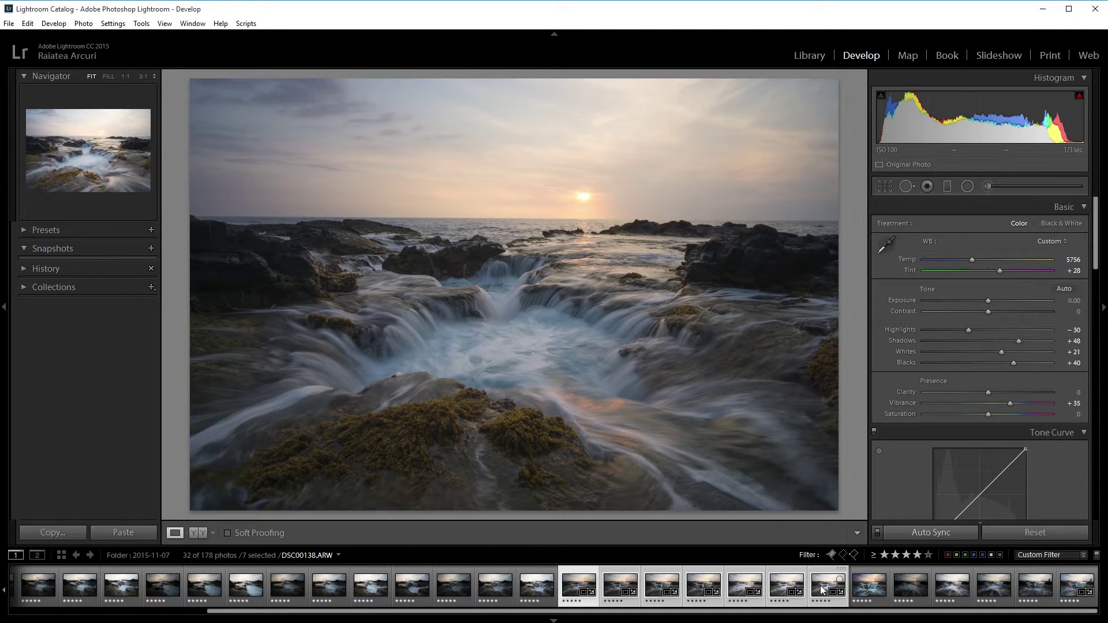
pyautogui.rightClick(824, 589)
pyautogui.moveTo(837, 334)
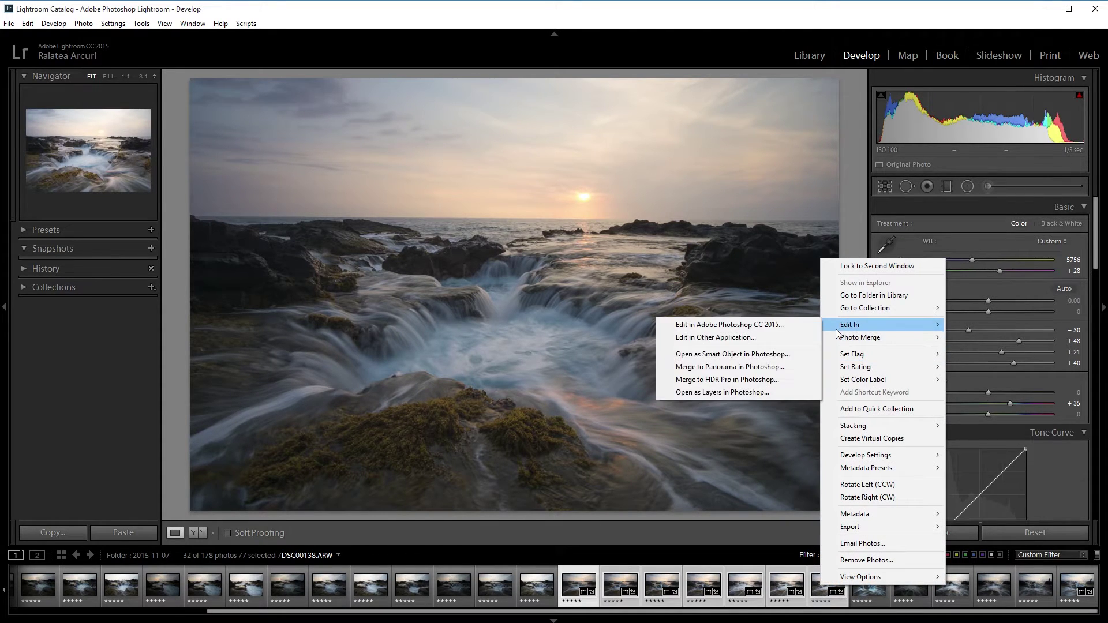
# Open the seven frames as Photoshop layers, hide DSC00125–DSC00135, and duplicate the DSC00138.ARW layer
pyautogui.click(714, 394)
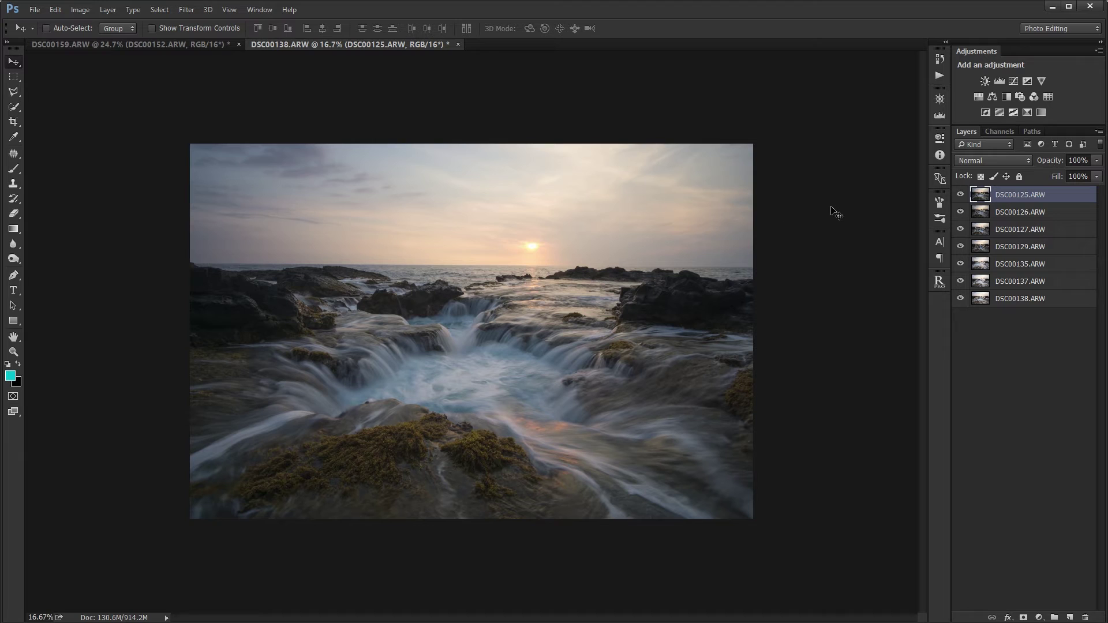
pyautogui.moveTo(961, 195); pyautogui.dragTo(964, 286)
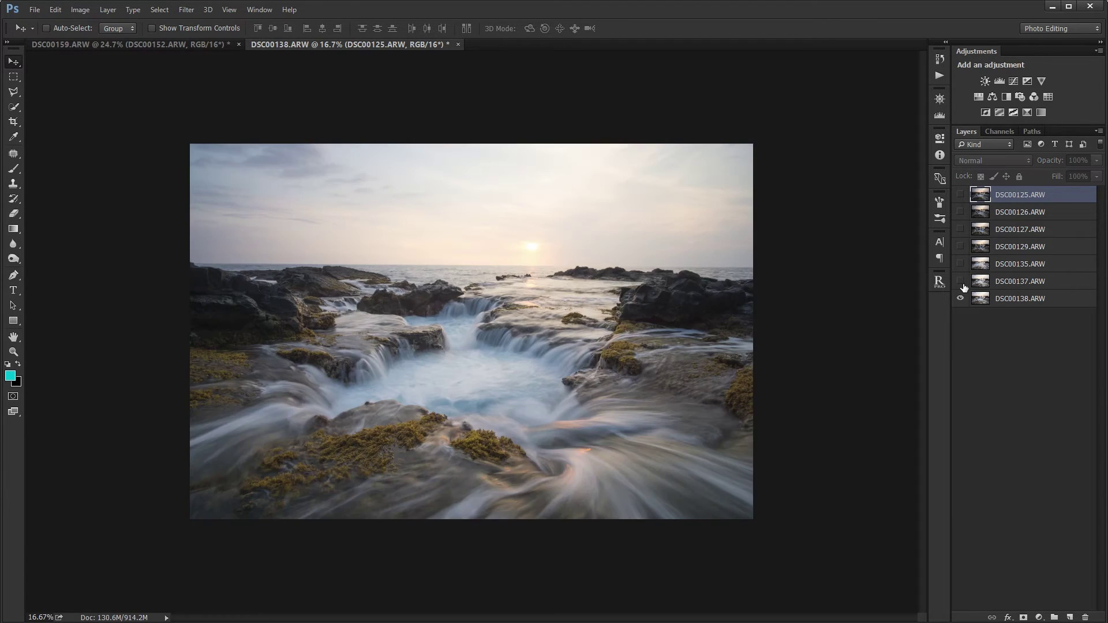
pyautogui.click(1013, 299)
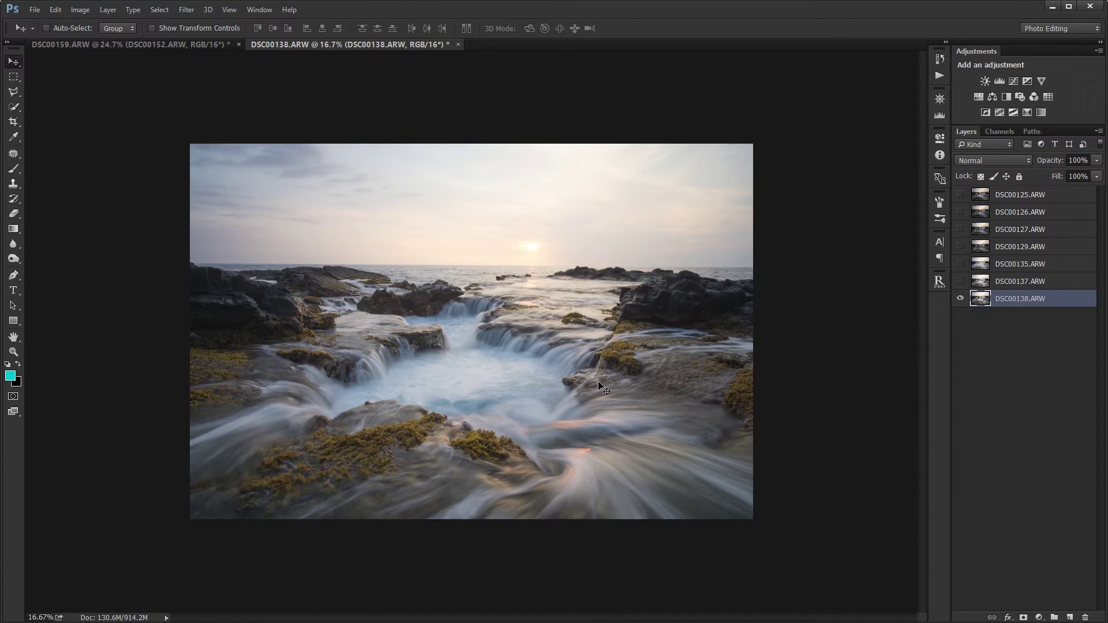
pyautogui.click(1031, 281)
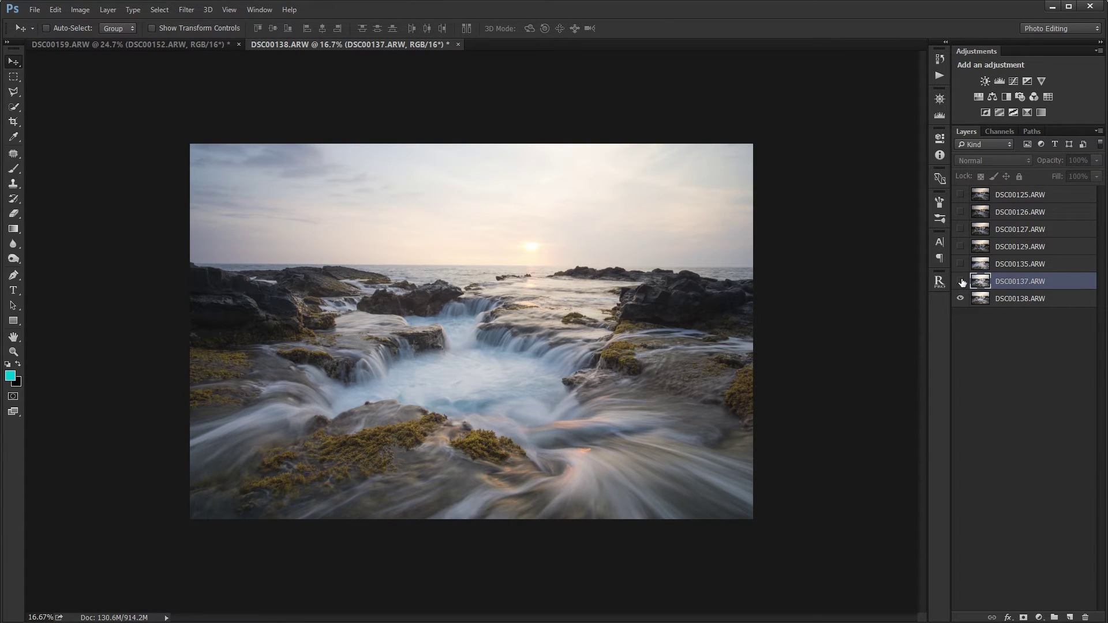
pyautogui.click(1014, 300)
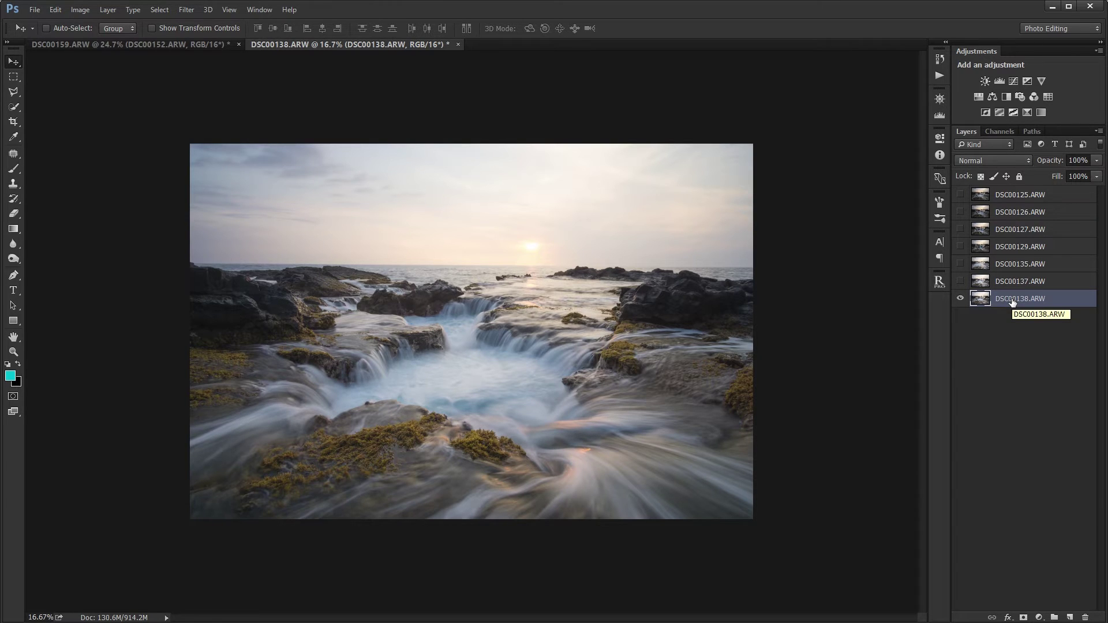
pyautogui.hotkey('ctrl', 'j')
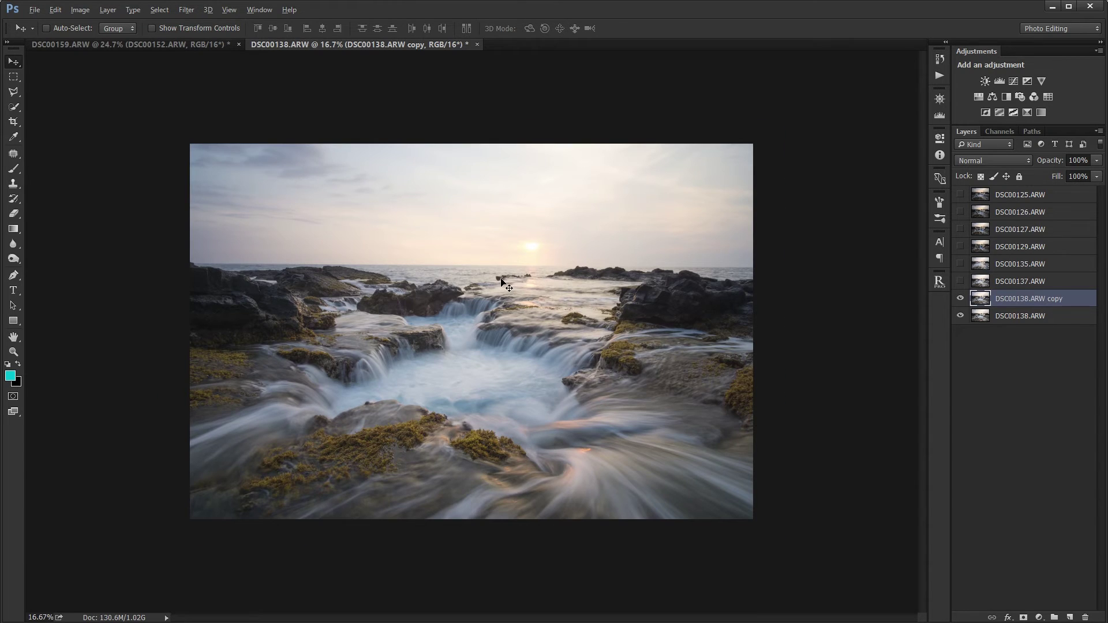
# Turn layers DSC00125 through DSC00137 back on and zoom to 100% on the water
pyautogui.keyDown('alt'); pyautogui.scroll(5, 520, 283); pyautogui.keyUp('alt')
pyautogui.keyDown('alt'); pyautogui.scroll(1, 520, 325); pyautogui.keyUp('alt')
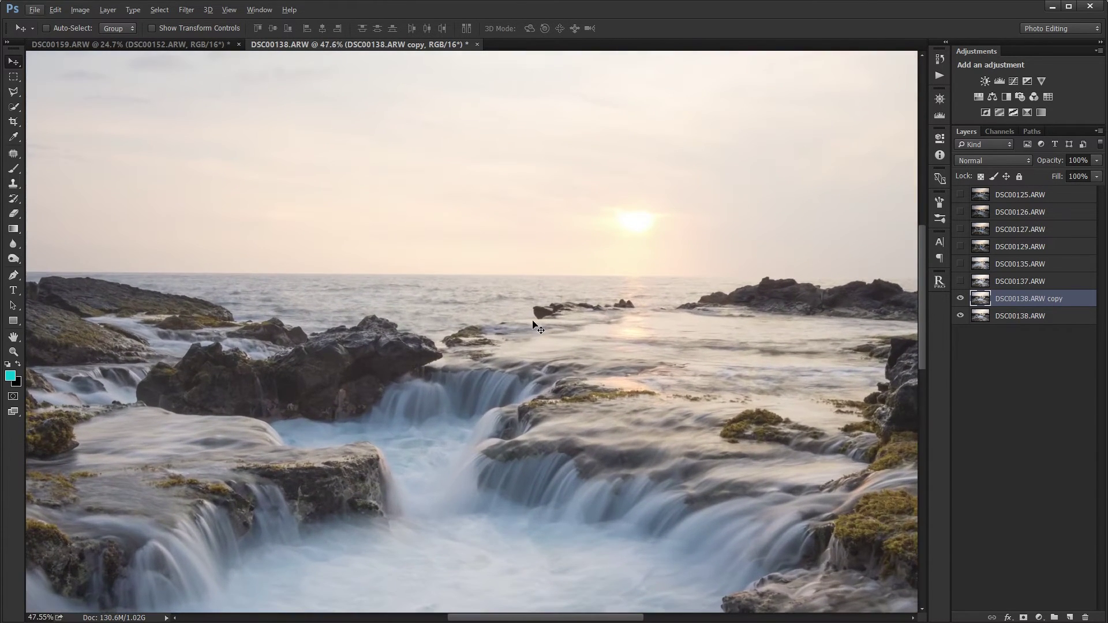
pyautogui.click(1020, 281)
pyautogui.moveTo(961, 281); pyautogui.dragTo(964, 201)
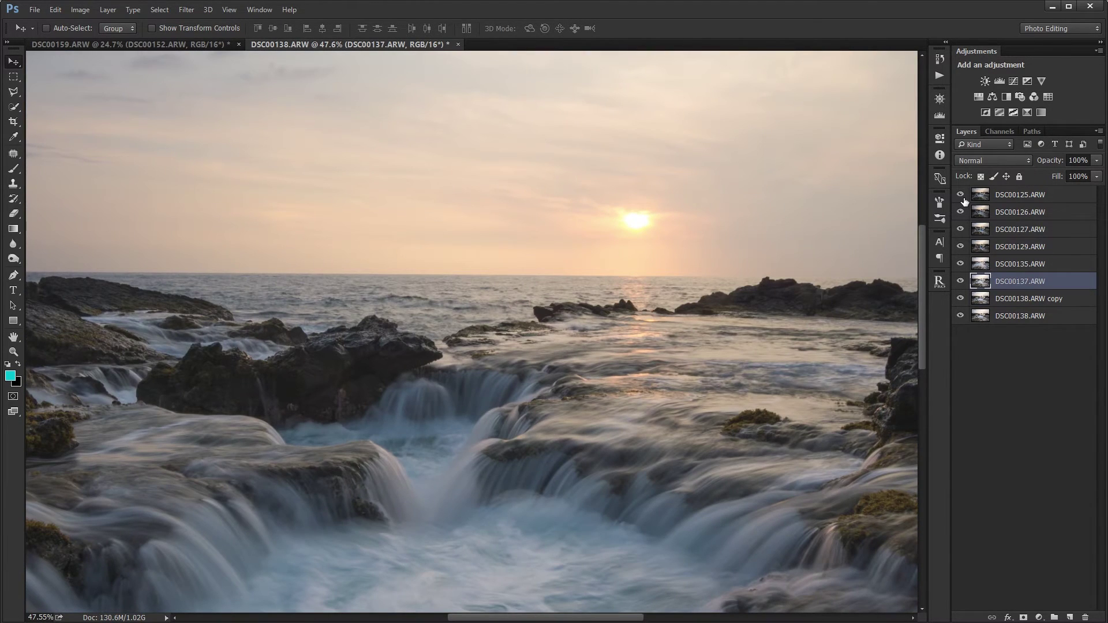
pyautogui.hotkey('ctrl', '+')
pyautogui.hotkey('ctrl', '+')
pyautogui.hotkey('ctrl', '+')
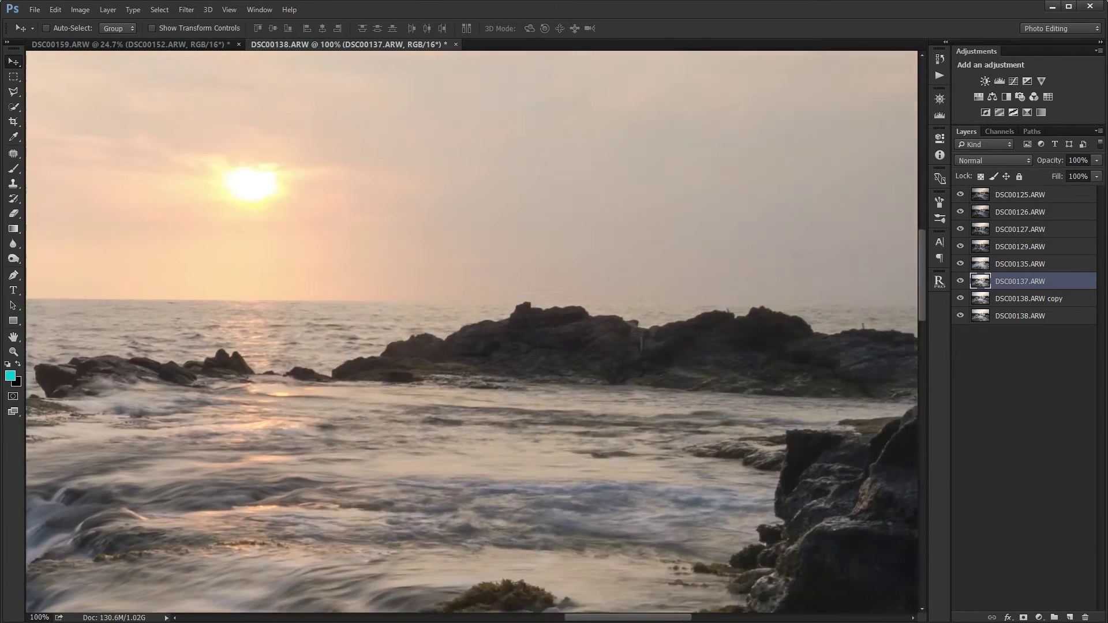
pyautogui.moveTo(496, 307); pyautogui.dragTo(441, 325)
# Show only DSC00138, then re-enable the copy, DSC00137, DSC00135 and DSC00129, comparing the water
pyautogui.keyDown('alt'); pyautogui.click(958, 318); pyautogui.keyUp('alt')
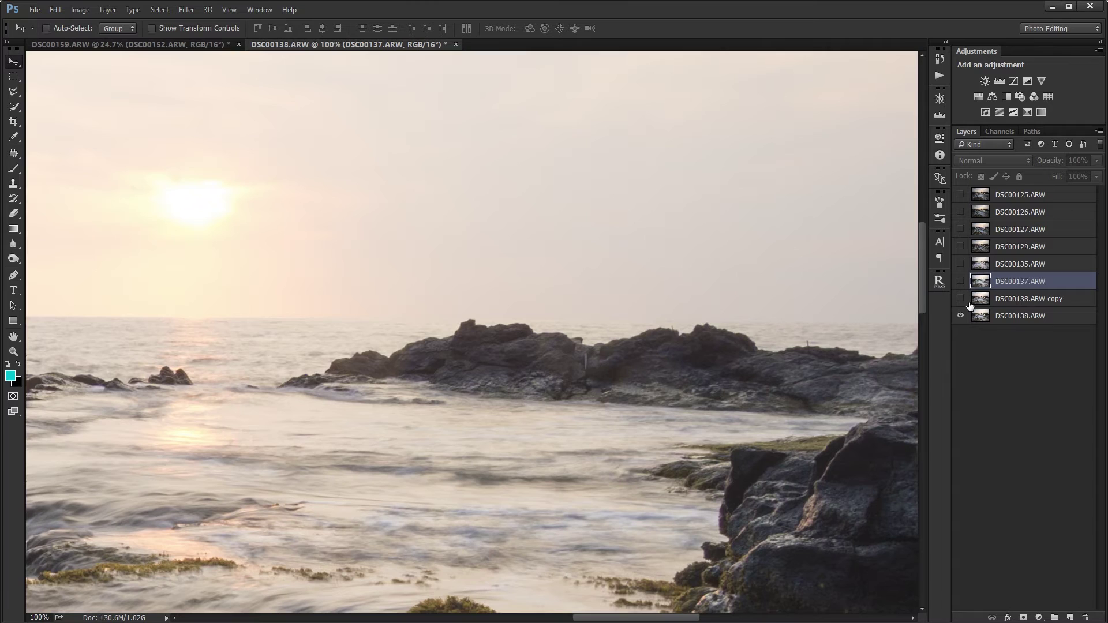
pyautogui.click(995, 301)
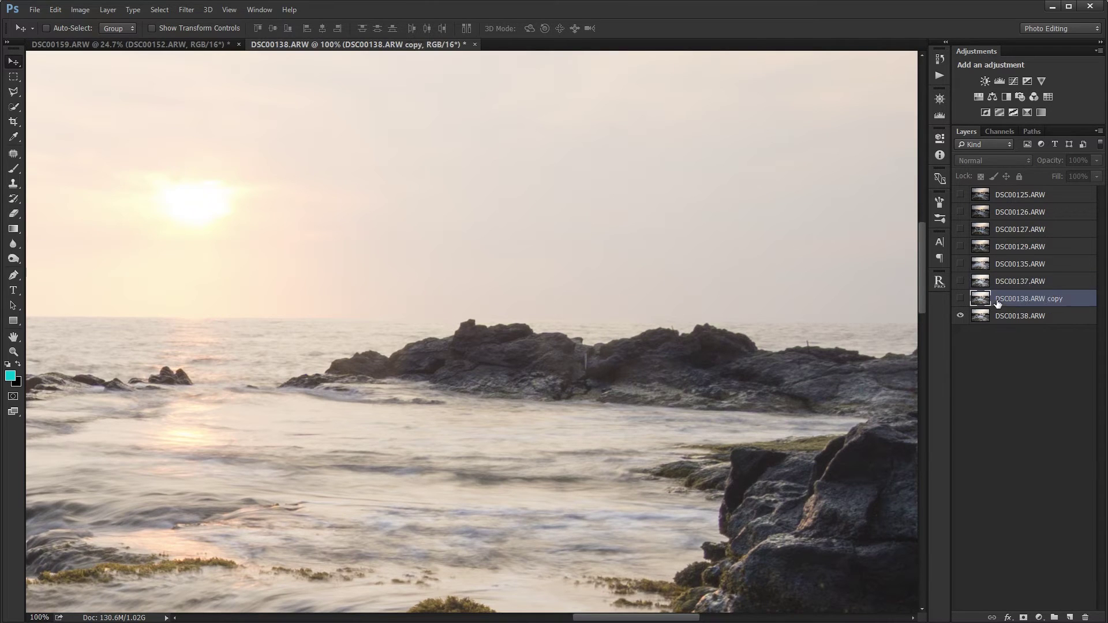
pyautogui.click(960, 299)
pyautogui.click(961, 282)
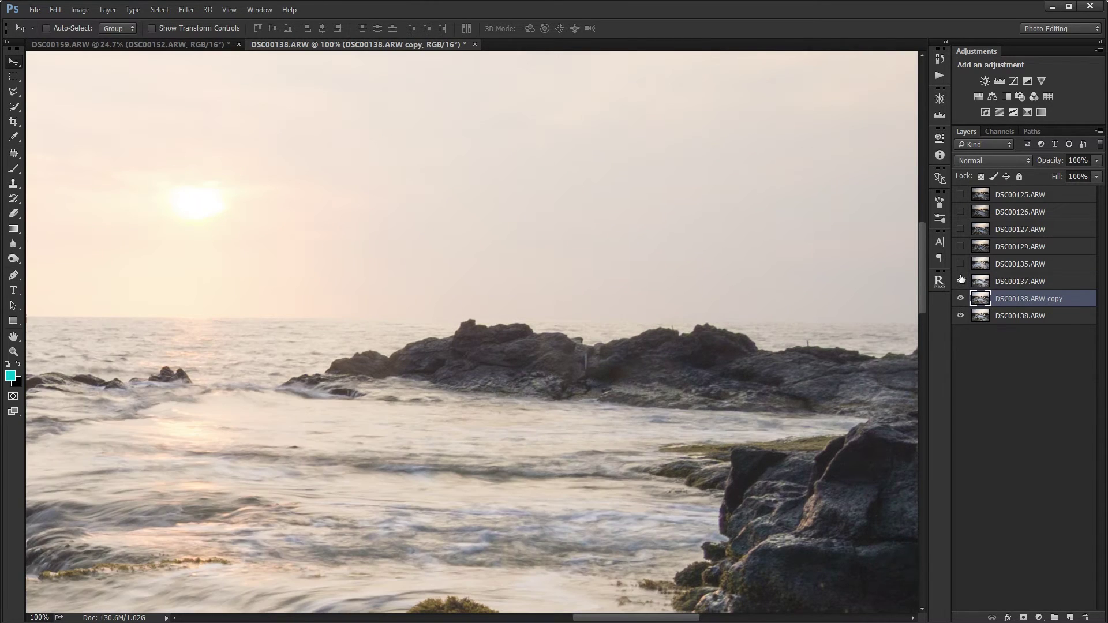
pyautogui.click(960, 265)
pyautogui.click(960, 247)
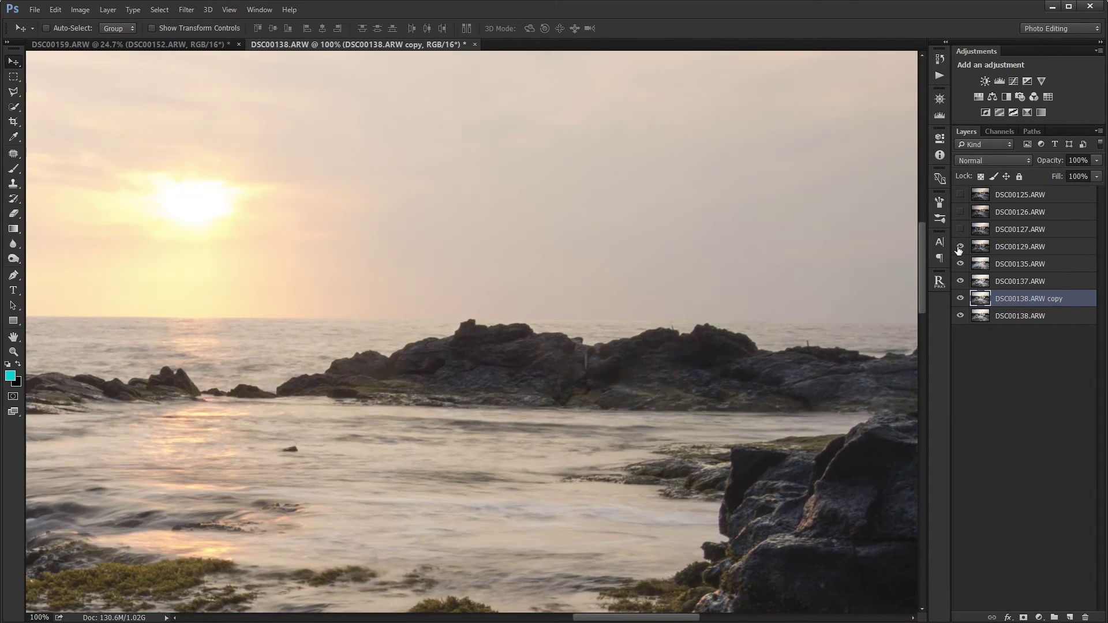
pyautogui.click(960, 249)
pyautogui.click(960, 248)
pyautogui.click(962, 248)
pyautogui.click(962, 249)
pyautogui.click(962, 249)
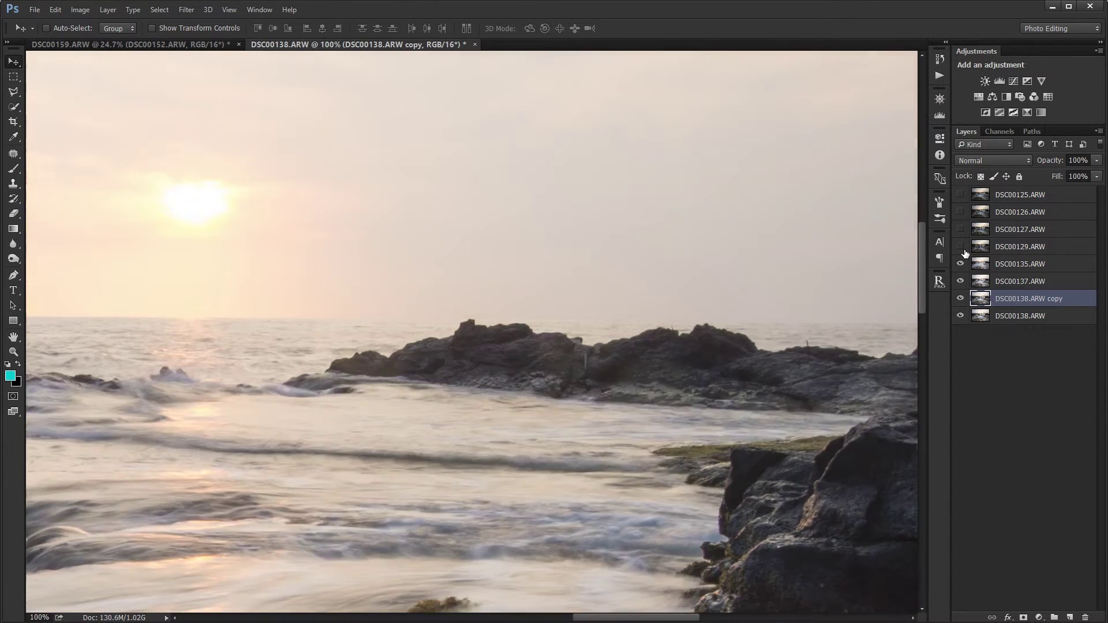
pyautogui.click(962, 247)
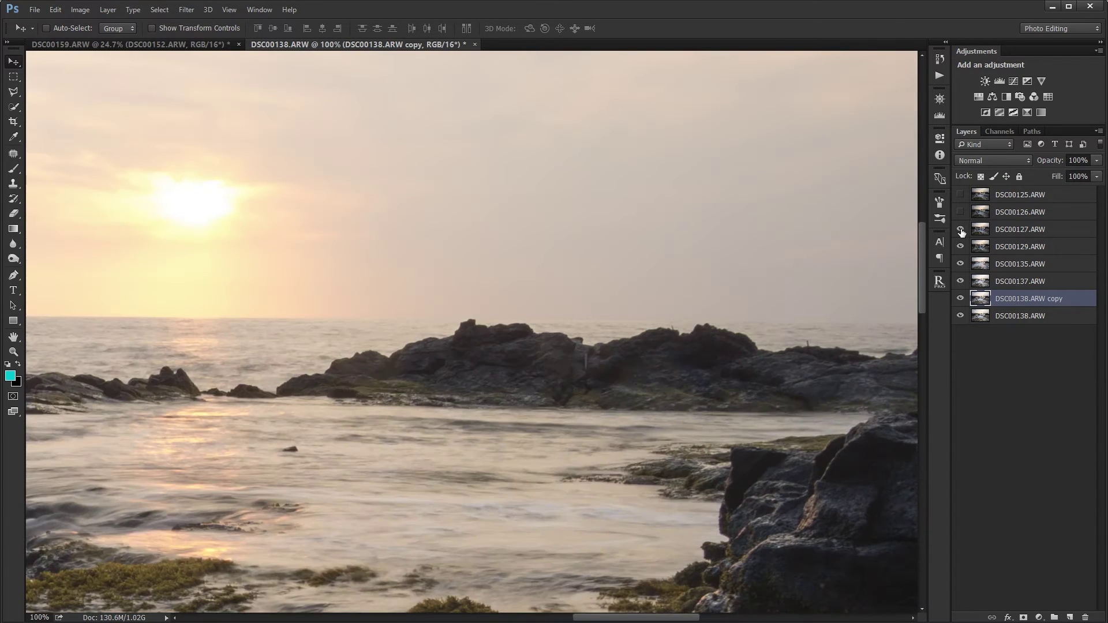
# Turn on DSC00127, DSC00126 and DSC00125 after comparing each, then fit the image on screen
pyautogui.click(962, 231)
pyautogui.click(961, 230)
pyautogui.click(960, 230)
pyautogui.click(960, 215)
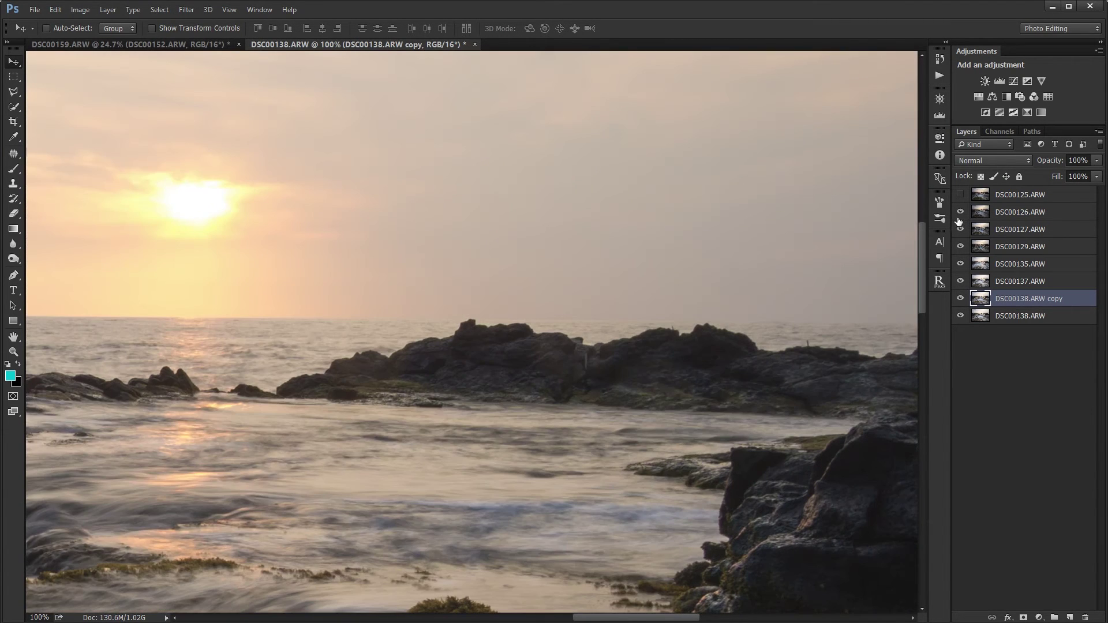
pyautogui.click(960, 212)
pyautogui.click(960, 212)
pyautogui.click(961, 195)
pyautogui.click(961, 195)
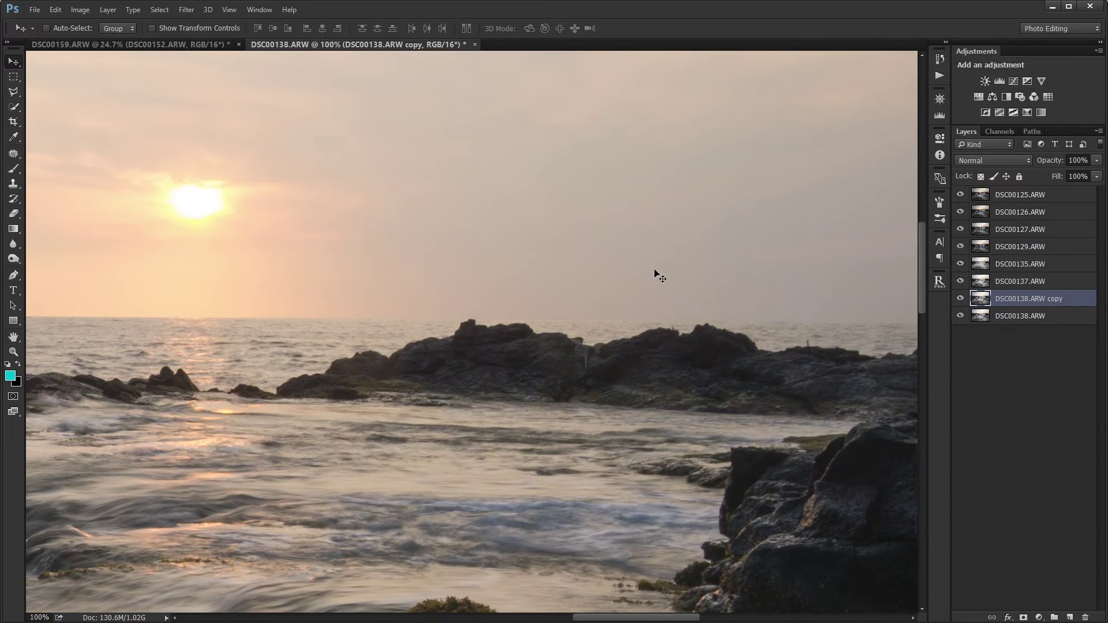
pyautogui.hotkey('ctrl', '-')
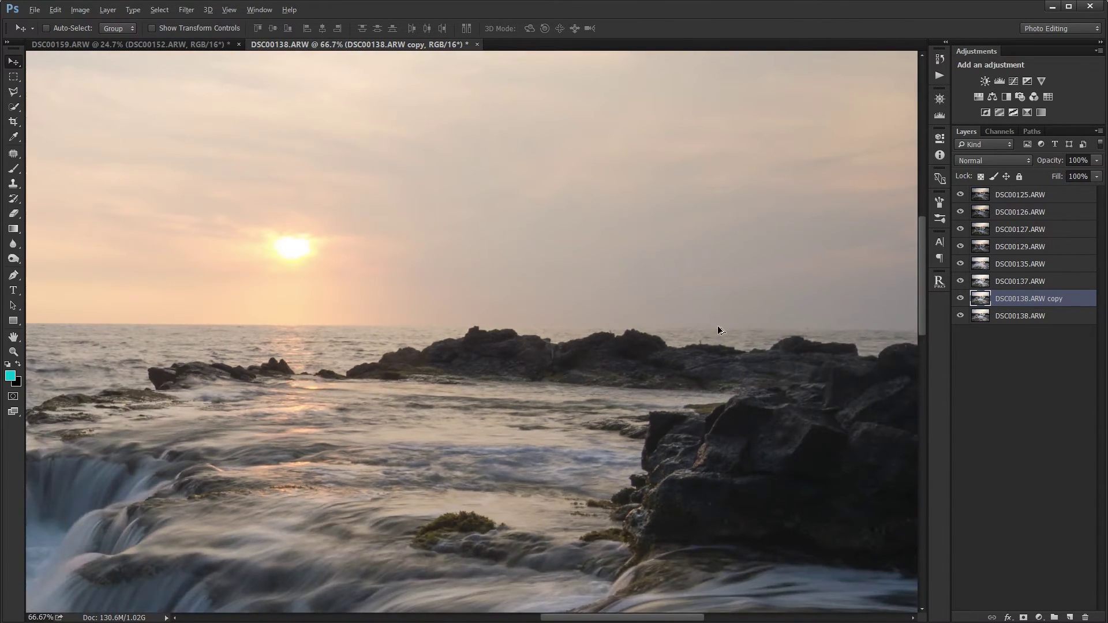
pyautogui.hotkey('ctrl', '0')
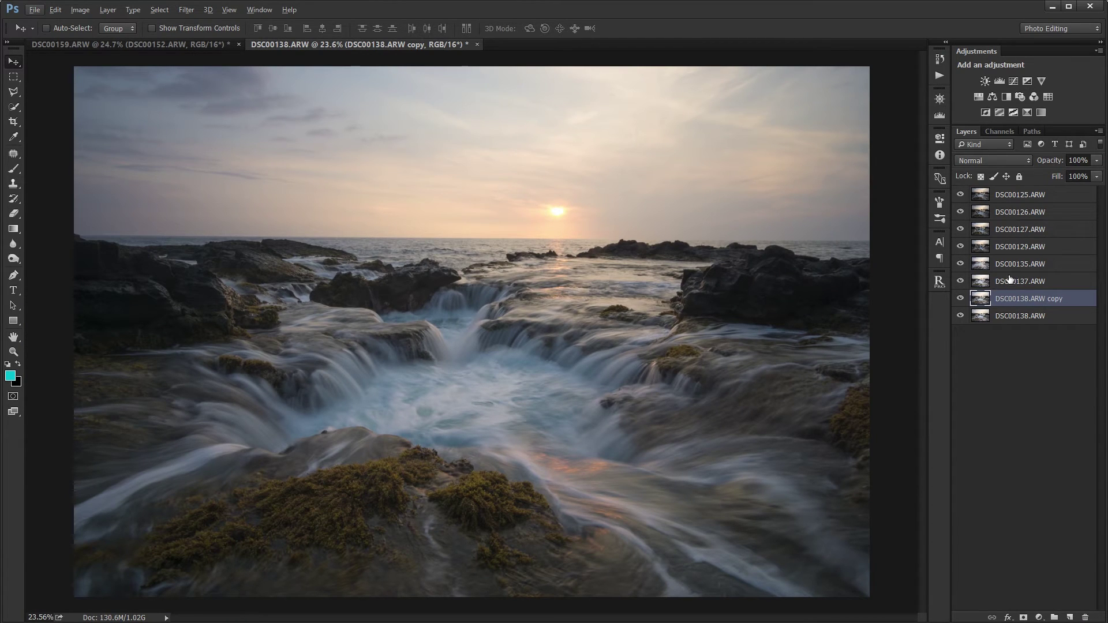
# Auto-align all layers from the DSC00138 copy to DSC00125 using Auto projection
pyautogui.keyDown('shift'); pyautogui.click(1039, 196); pyautogui.keyUp('shift')
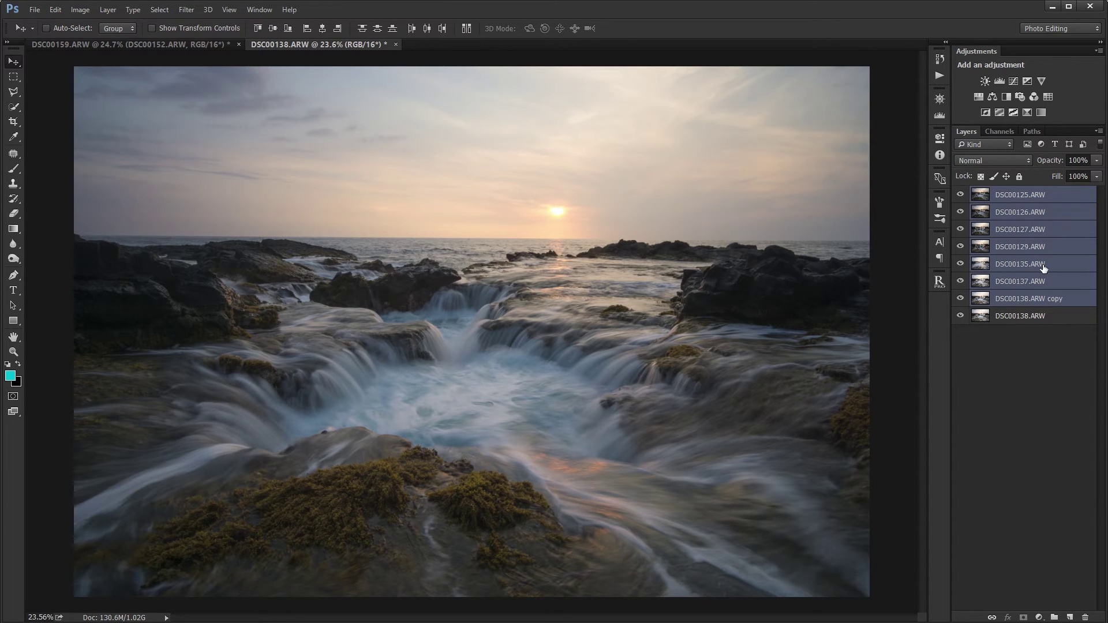
pyautogui.click(56, 10)
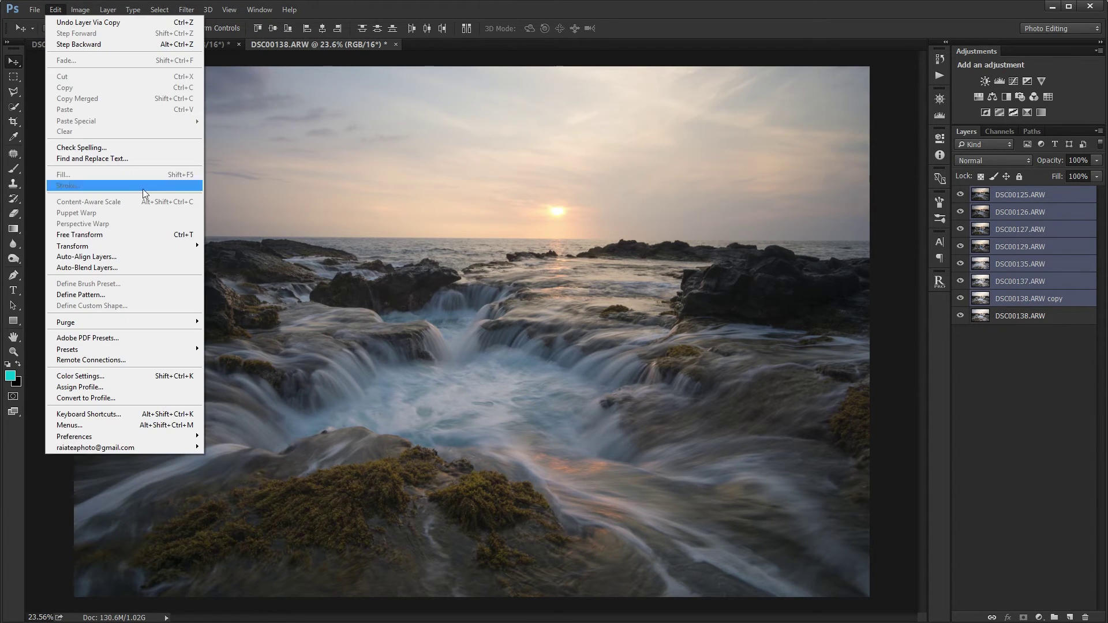
pyautogui.click(137, 257)
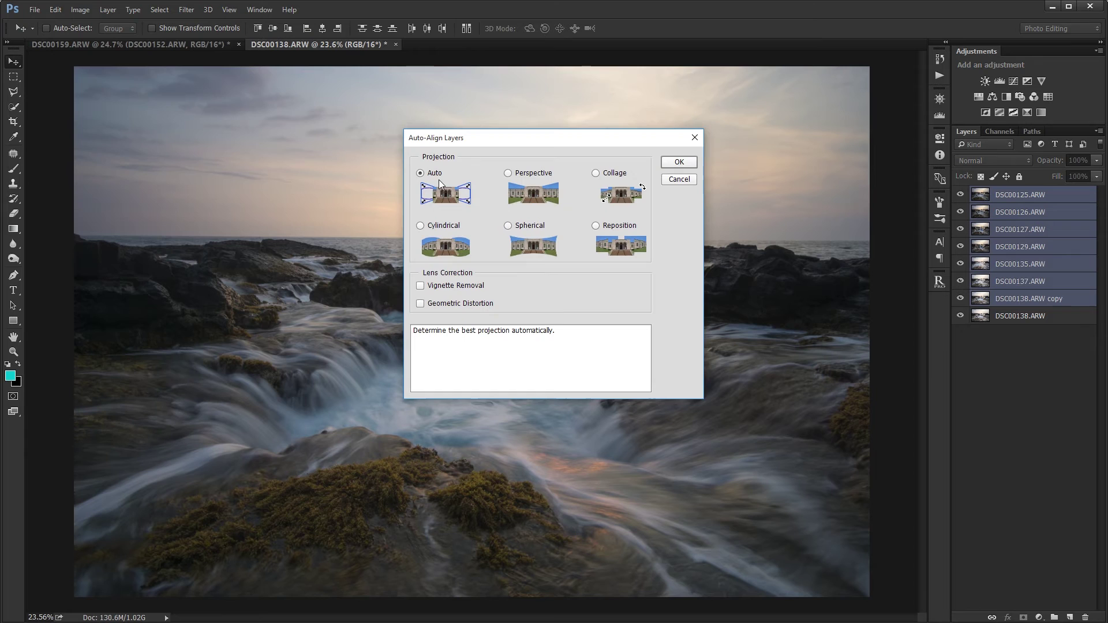
pyautogui.click(691, 164)
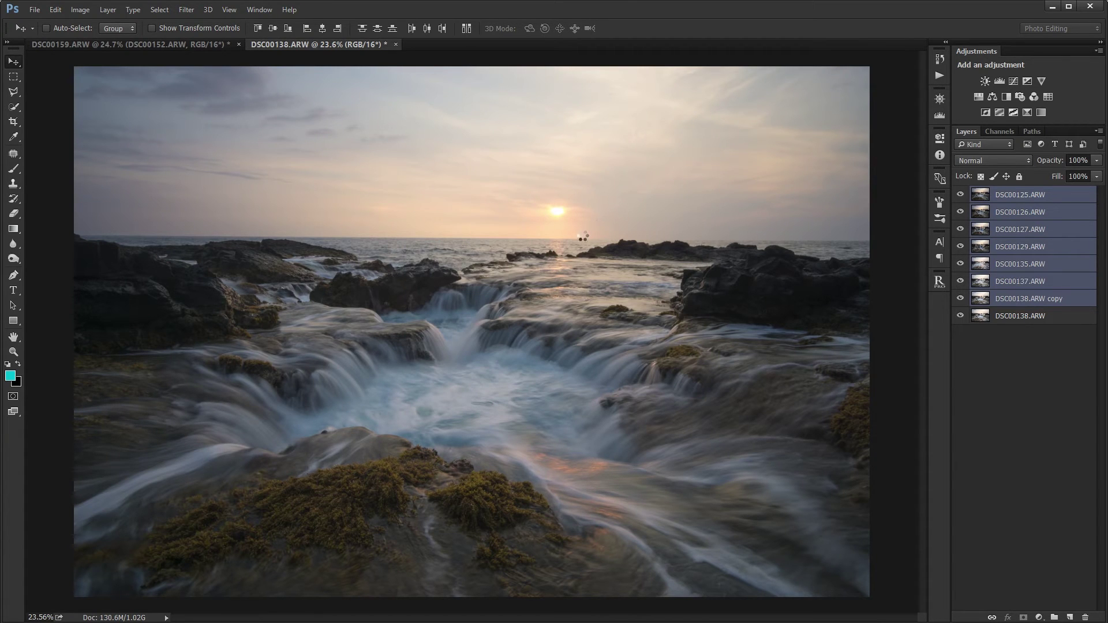
pyautogui.click(1036, 283)
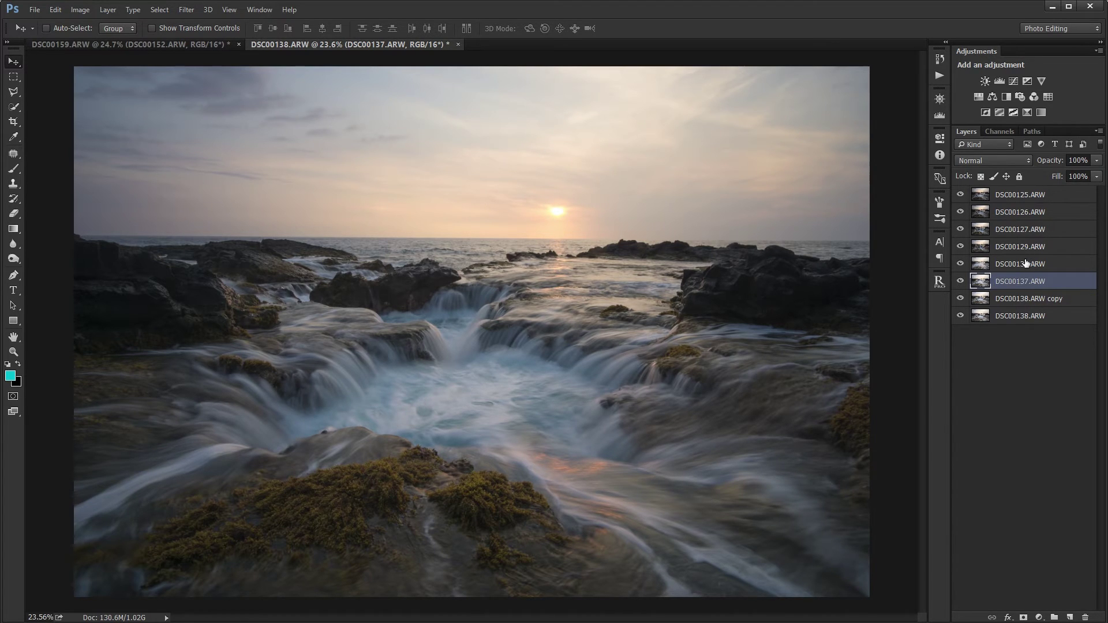
# Hide the original DSC00138.ARW layer and set DSC00137.ARW to 50% opacity
pyautogui.click(961, 316)
pyautogui.click(1016, 300)
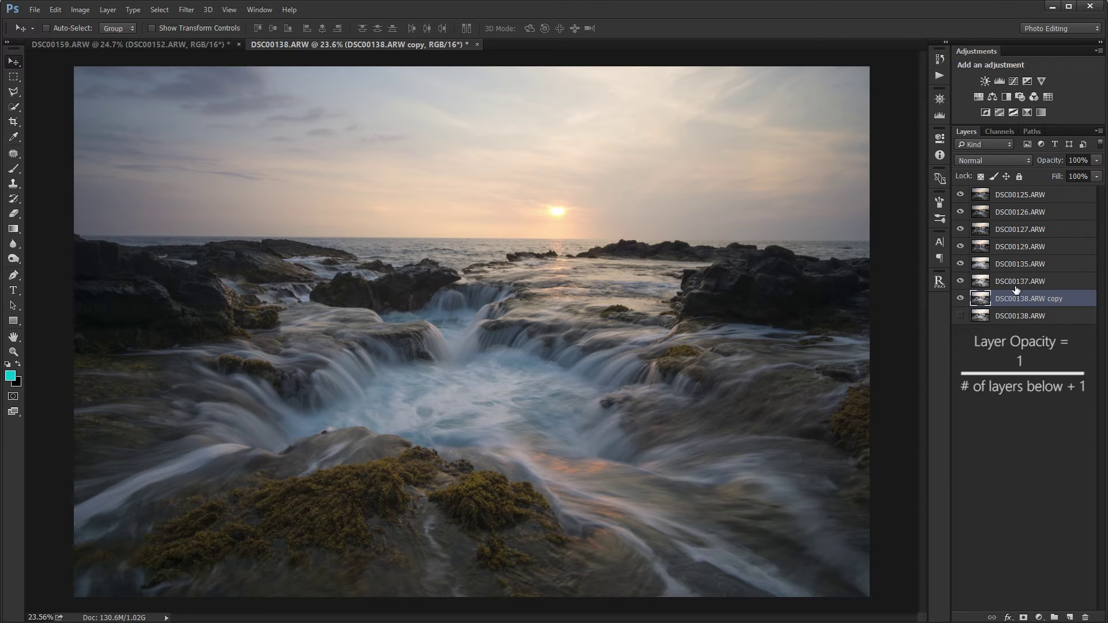
pyautogui.click(1015, 283)
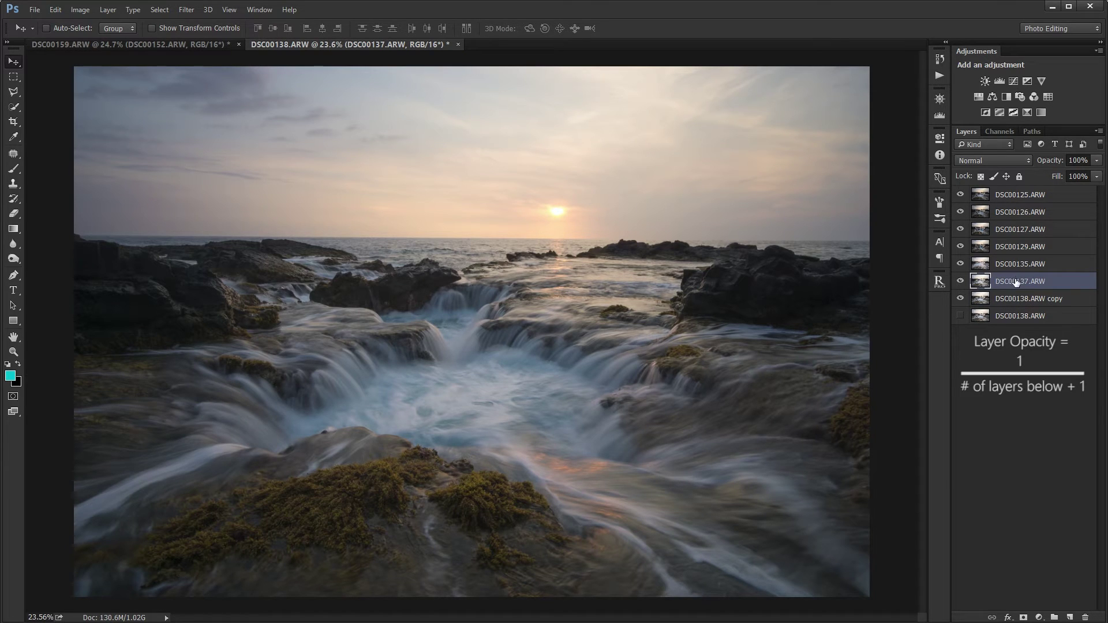
pyautogui.click(1014, 300)
pyautogui.click(1012, 283)
pyautogui.click(1013, 300)
pyautogui.click(1012, 283)
pyautogui.click(1013, 299)
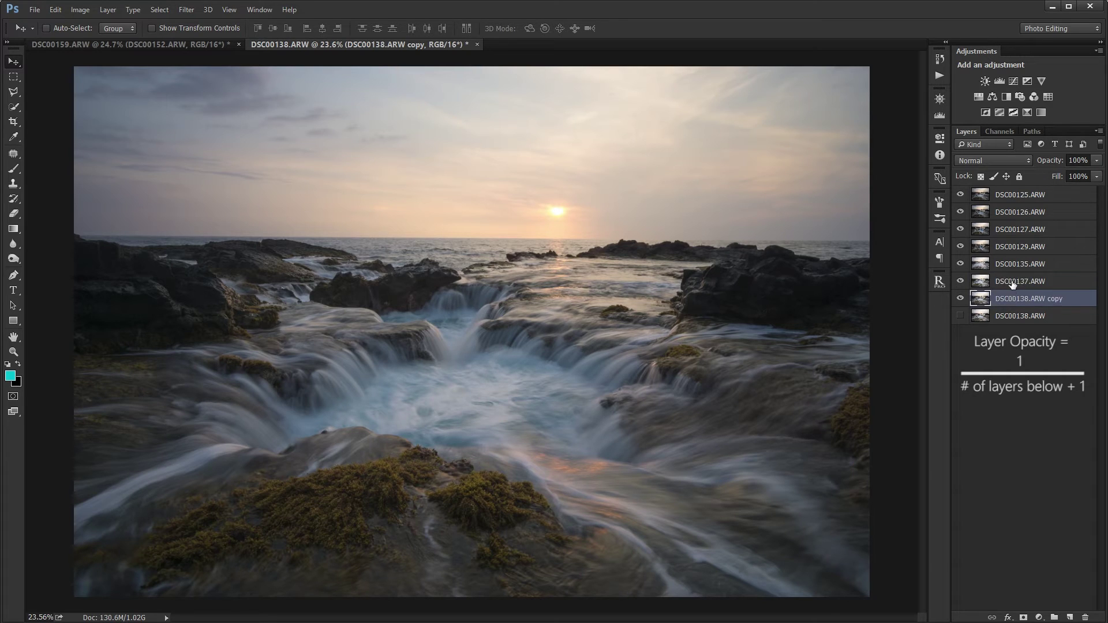
pyautogui.click(1012, 283)
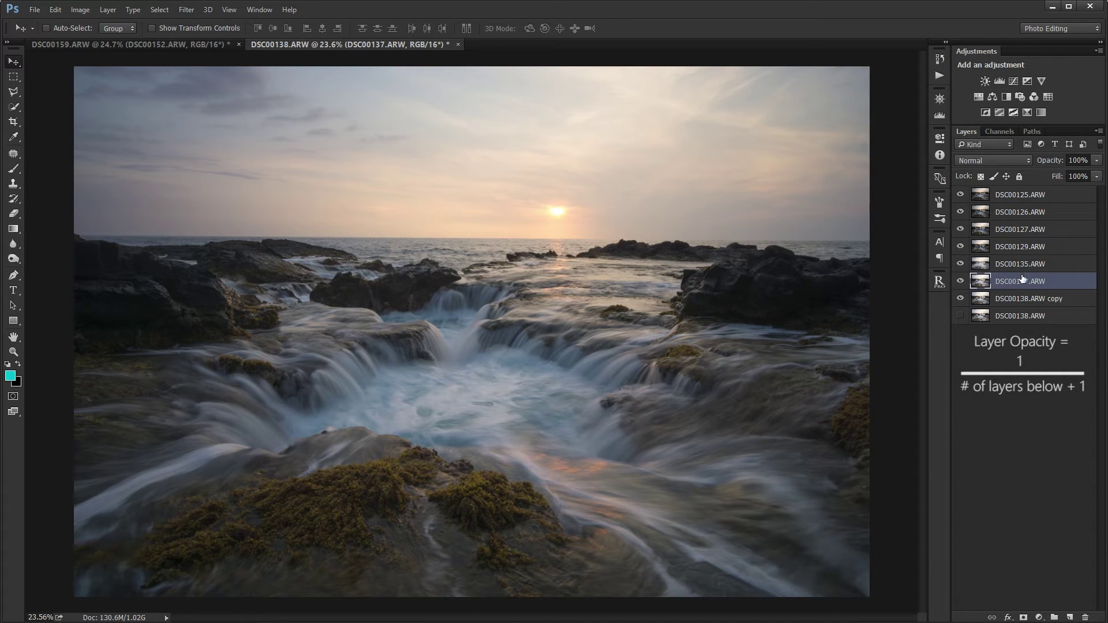
pyautogui.click(1078, 160)
pyautogui.write('50')
pyautogui.press('Return')
# Set DSC00135.ARW to 33% and DSC00129.ARW to 25% opacity
pyautogui.click(1014, 265)
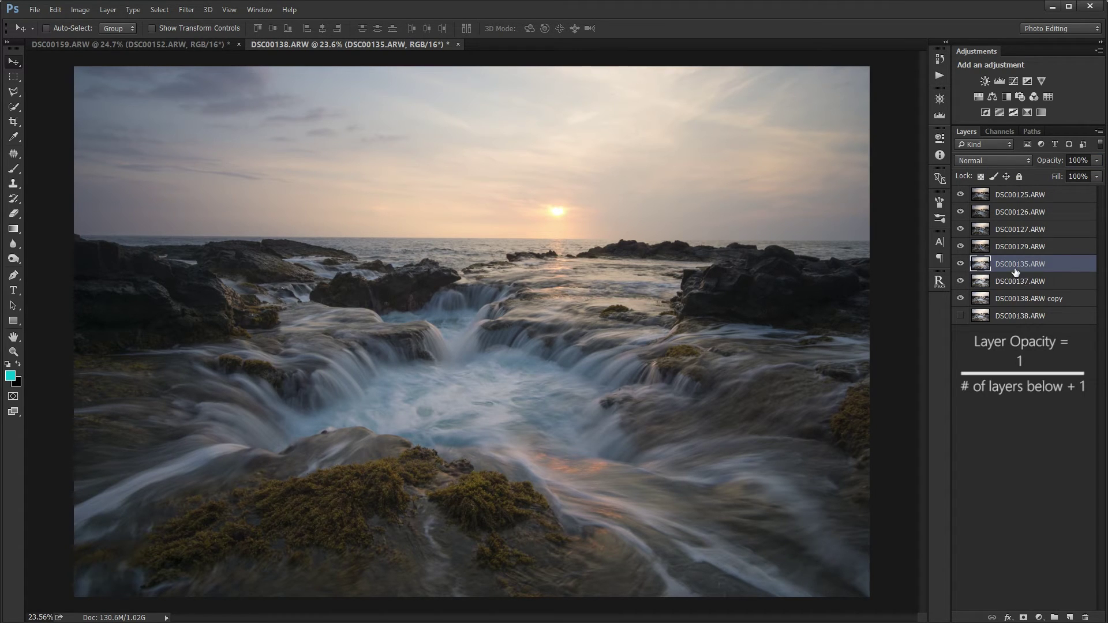
pyautogui.click(1086, 161)
pyautogui.write('33')
pyautogui.press('Return')
pyautogui.click(1033, 248)
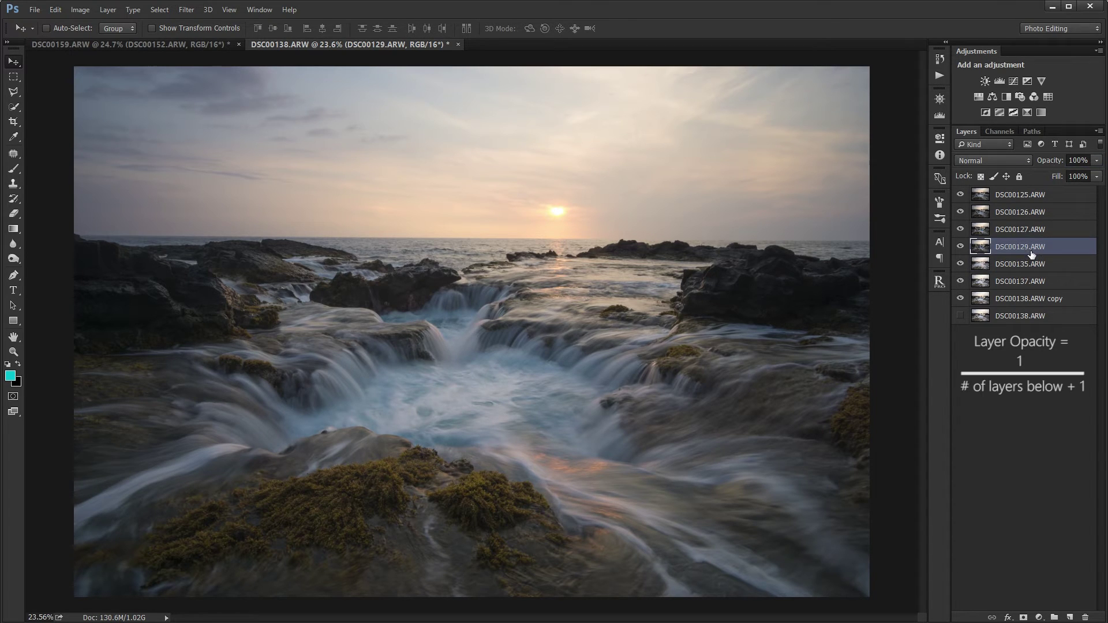
pyautogui.click(1079, 162)
pyautogui.write('25')
pyautogui.press('Return')
# Set DSC00126.ARW to 16% and DSC00125.ARW to 14% opacity
pyautogui.click(1042, 229)
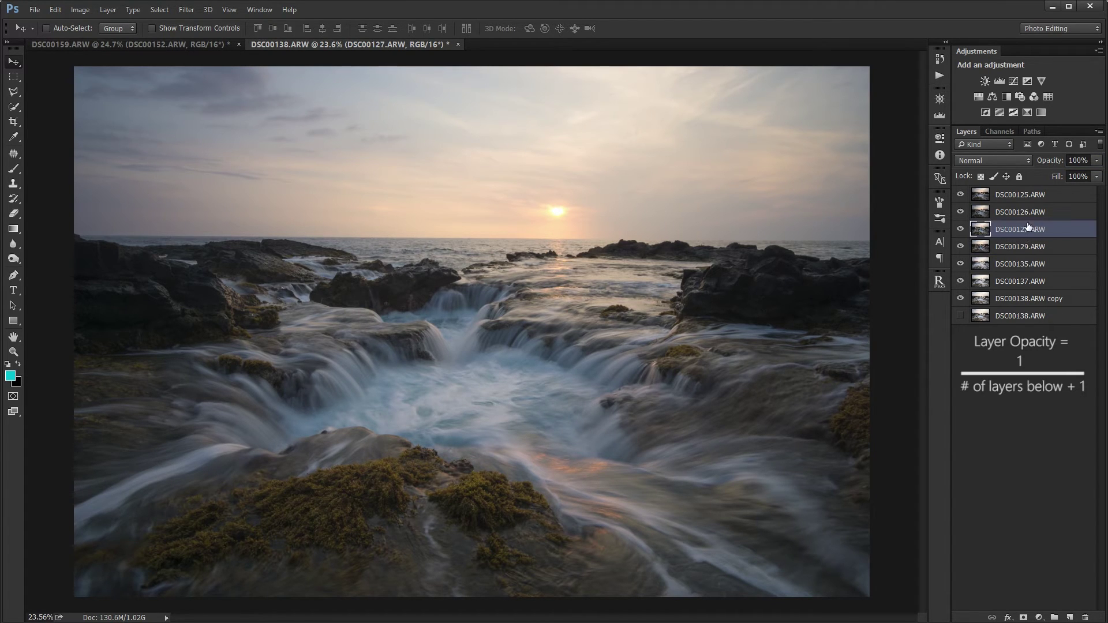
pyautogui.click(1045, 212)
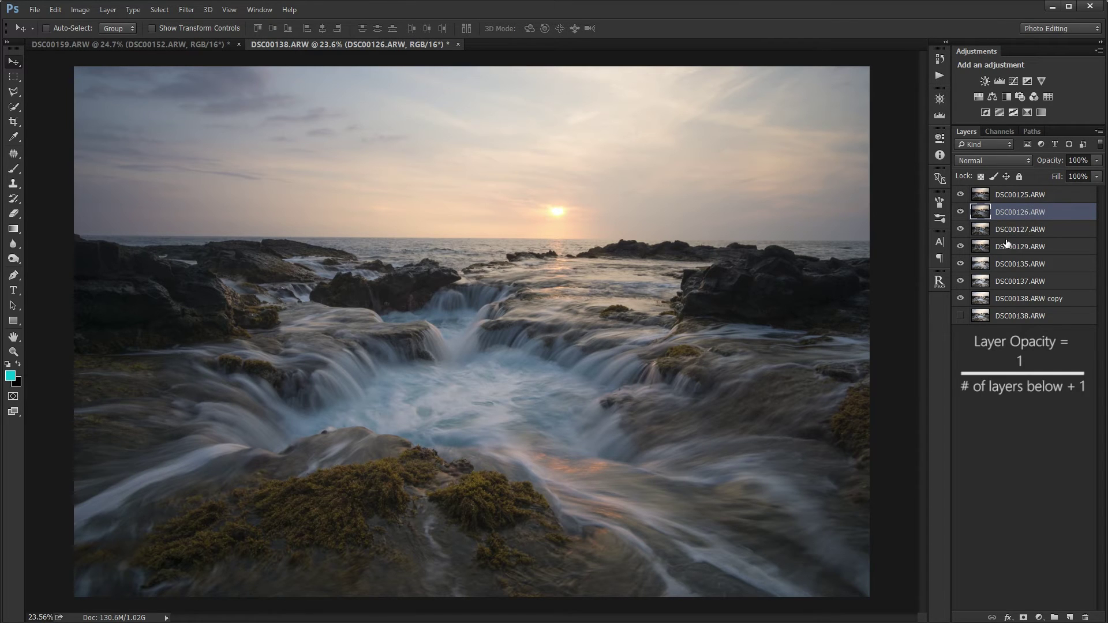
pyautogui.press('1')
pyautogui.press('6')
pyautogui.click(1031, 196)
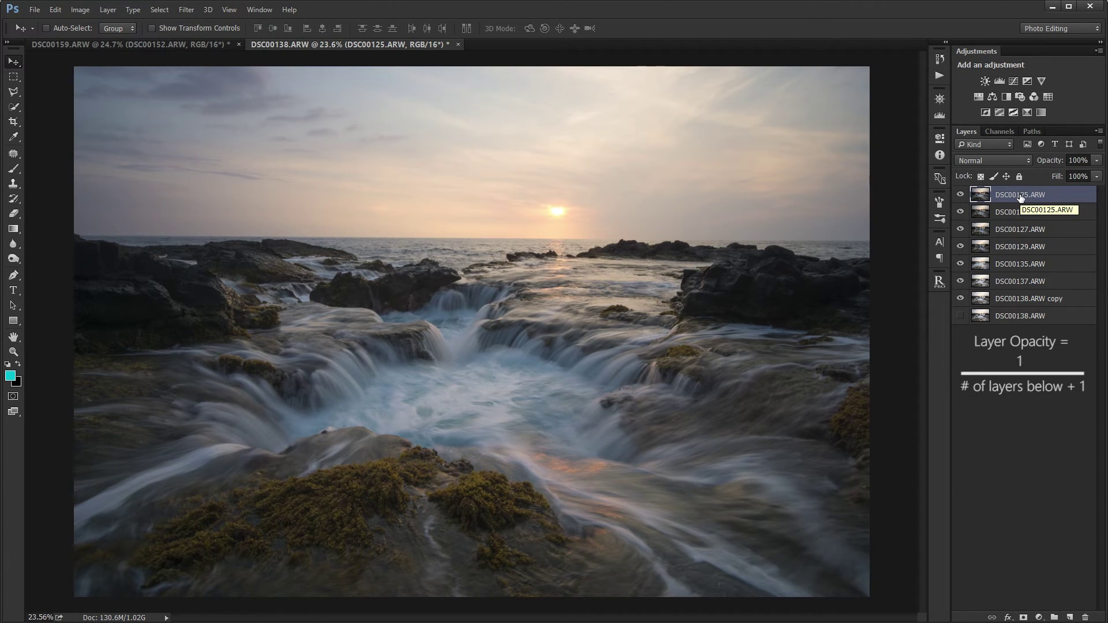
pyautogui.press('1')
pyautogui.press('4')
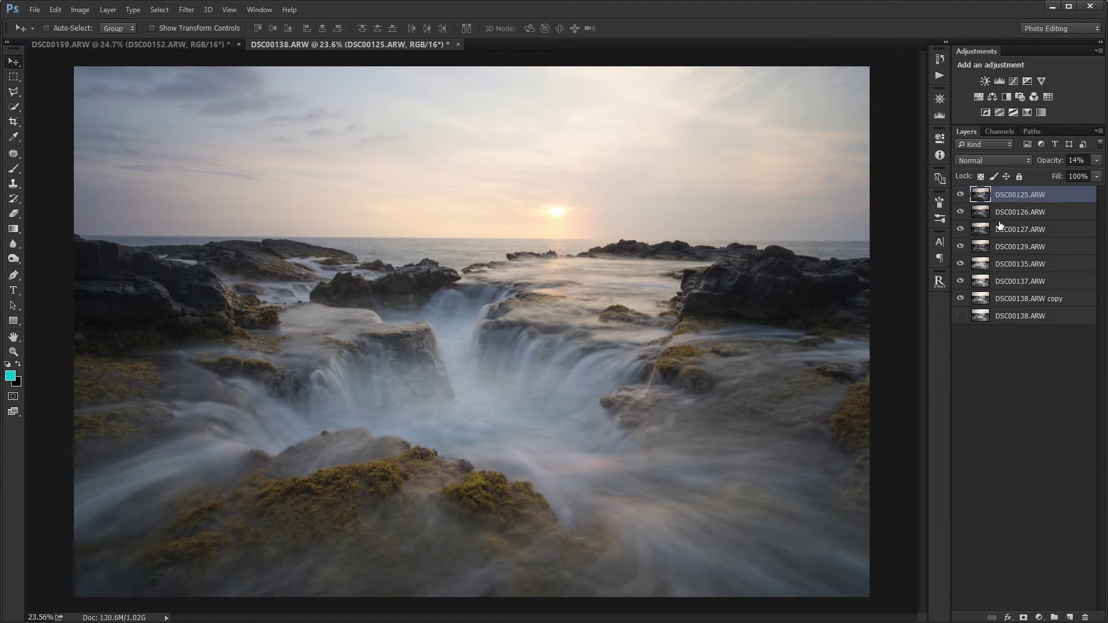
# Inspect the shoreline, rocks and sun up close, comparing the copy layer alone against the full stack
pyautogui.scroll(5, 529, 218)
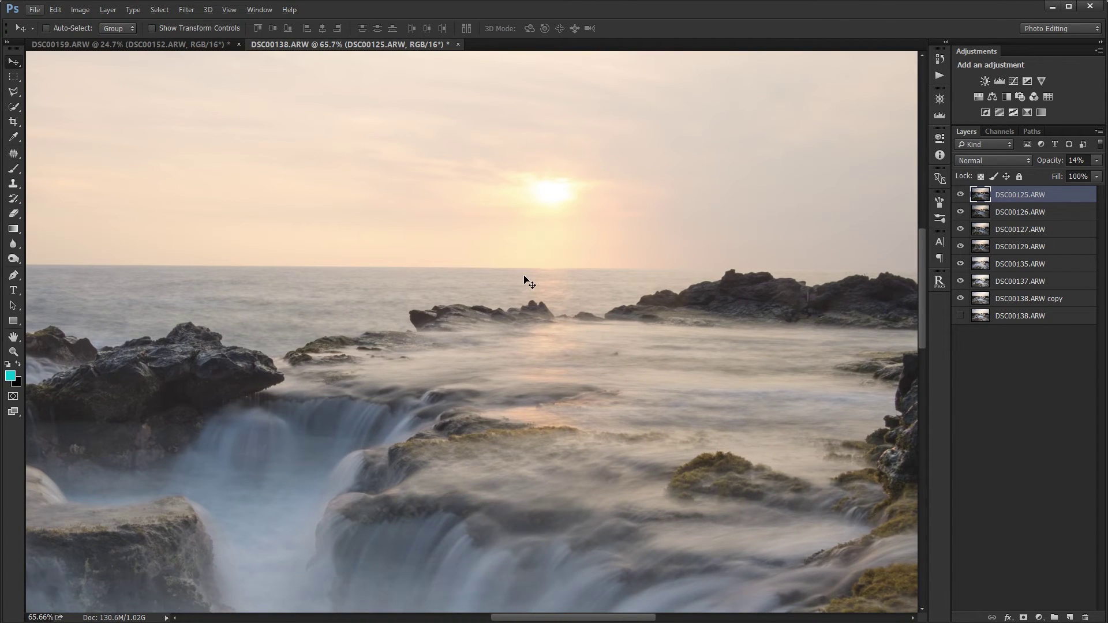
pyautogui.scroll(3, 529, 283)
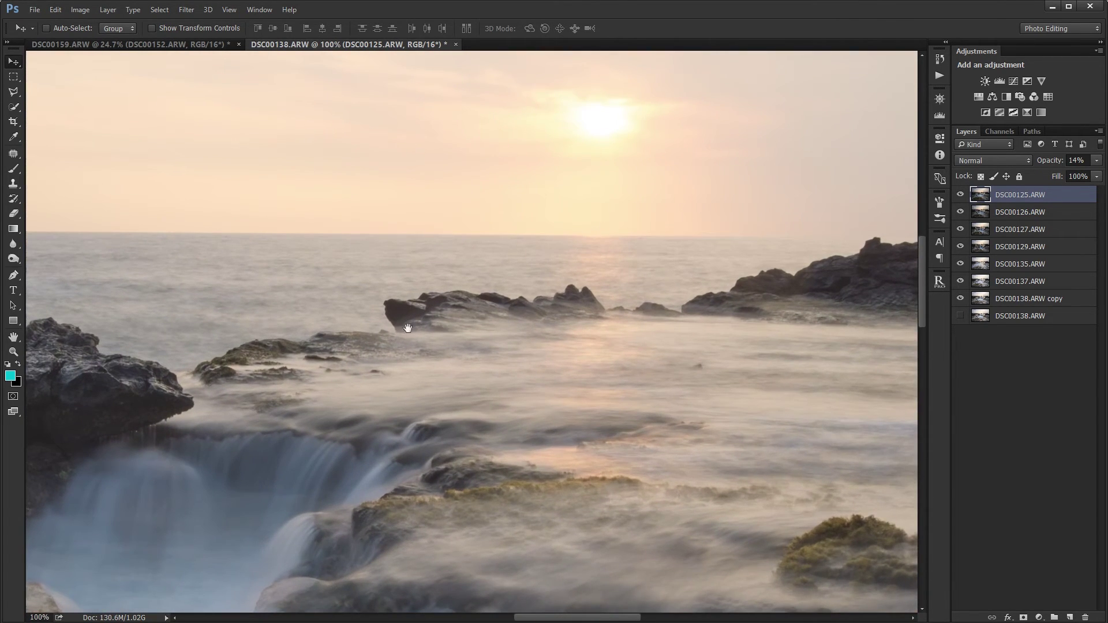
pyautogui.moveTo(396, 317); pyautogui.dragTo(605, 317)
pyautogui.keyDown('alt'); pyautogui.click(961, 299); pyautogui.keyUp('alt')
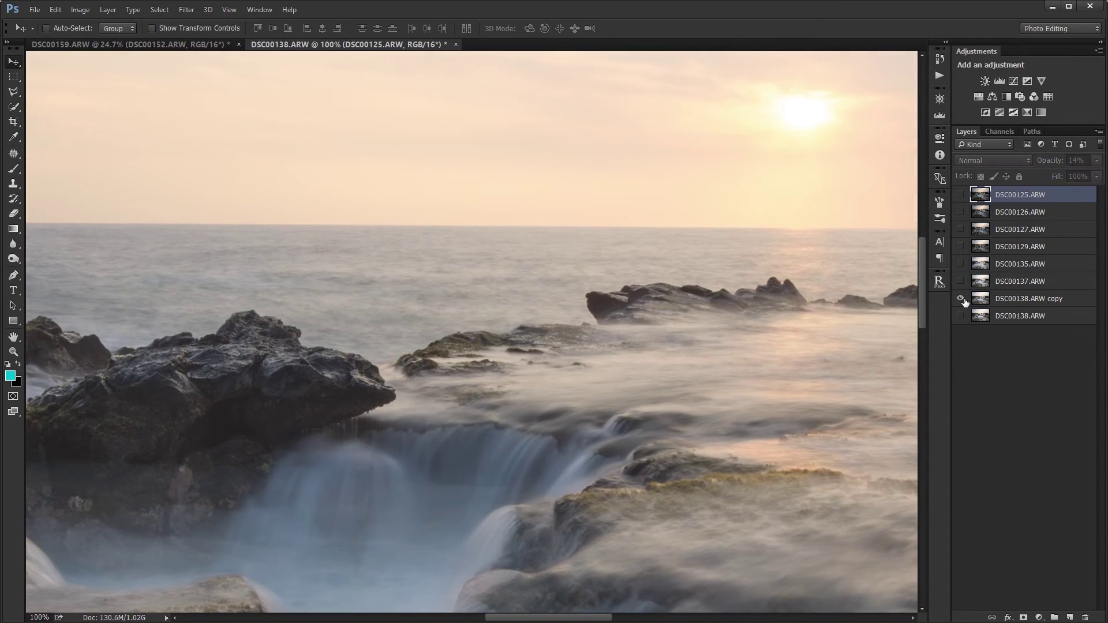
pyautogui.keyDown('alt'); pyautogui.click(961, 299); pyautogui.keyUp('alt')
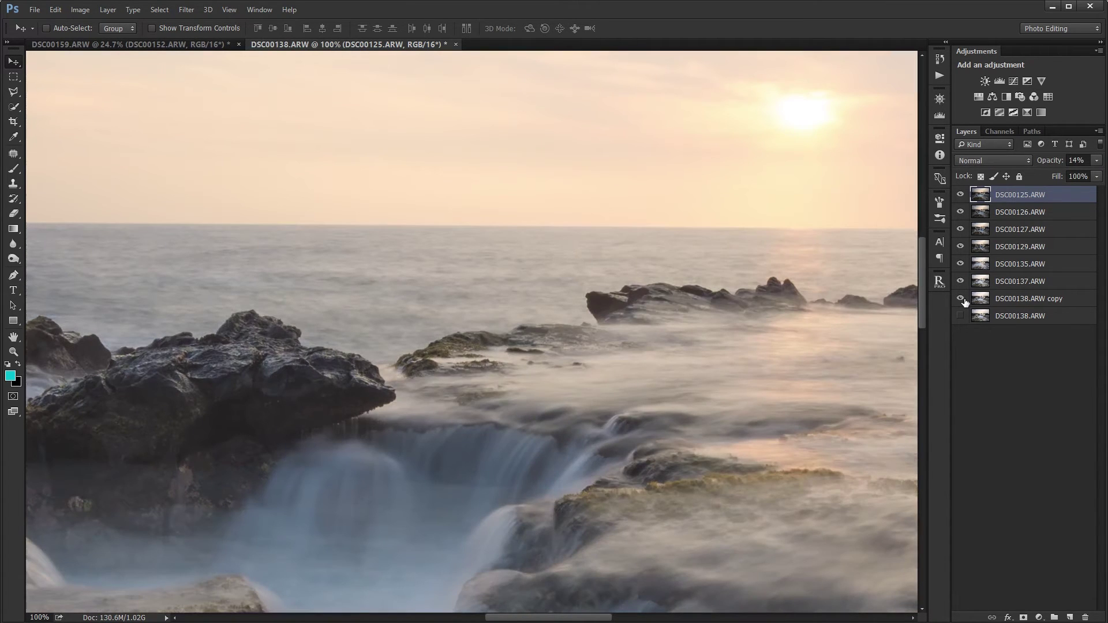
pyautogui.moveTo(368, 404); pyautogui.dragTo(816, 426)
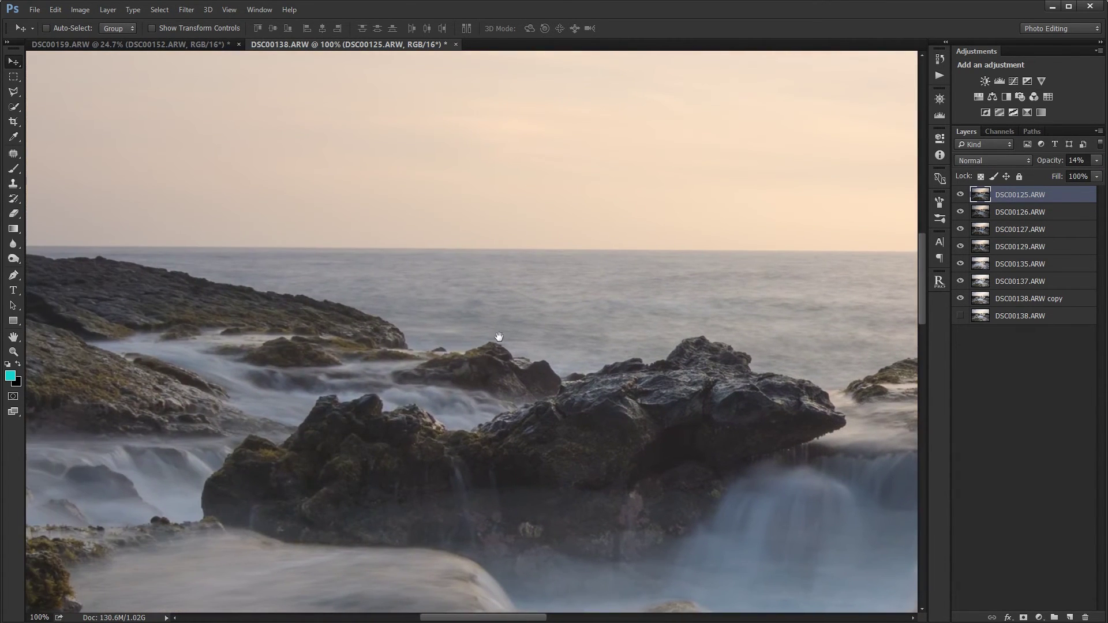
pyautogui.click(1033, 283)
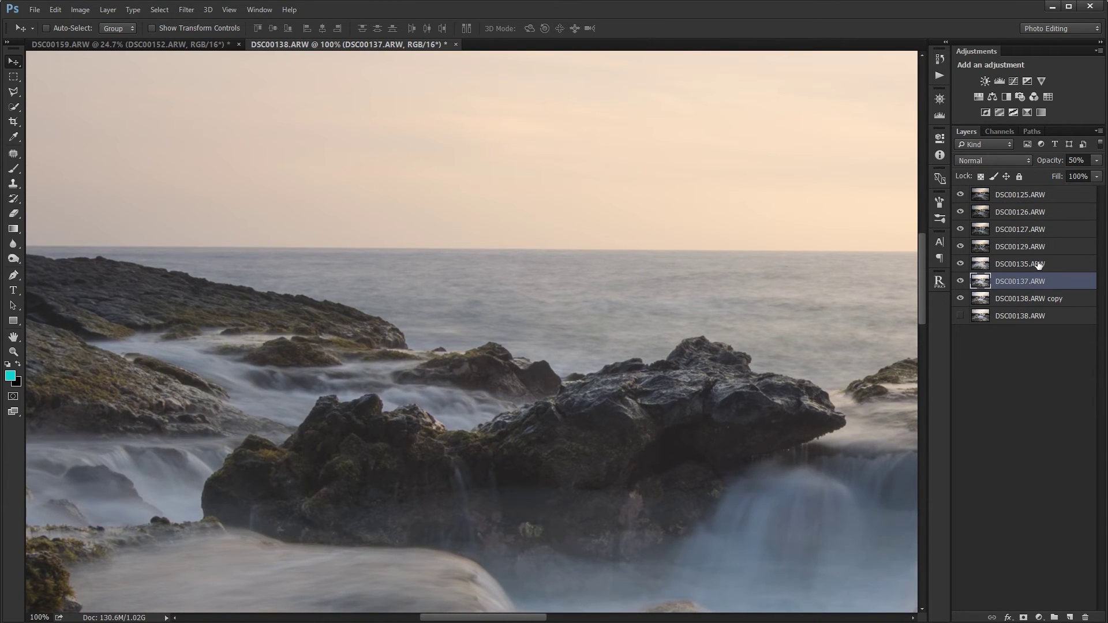
pyautogui.hotkey('alt', ']')
pyautogui.hotkey('alt', ']')
pyautogui.hotkey('alt', ']')
pyautogui.hotkey('alt', ']')
pyautogui.hotkey('alt', ']')
pyautogui.moveTo(642, 298); pyautogui.dragTo(309, 324)
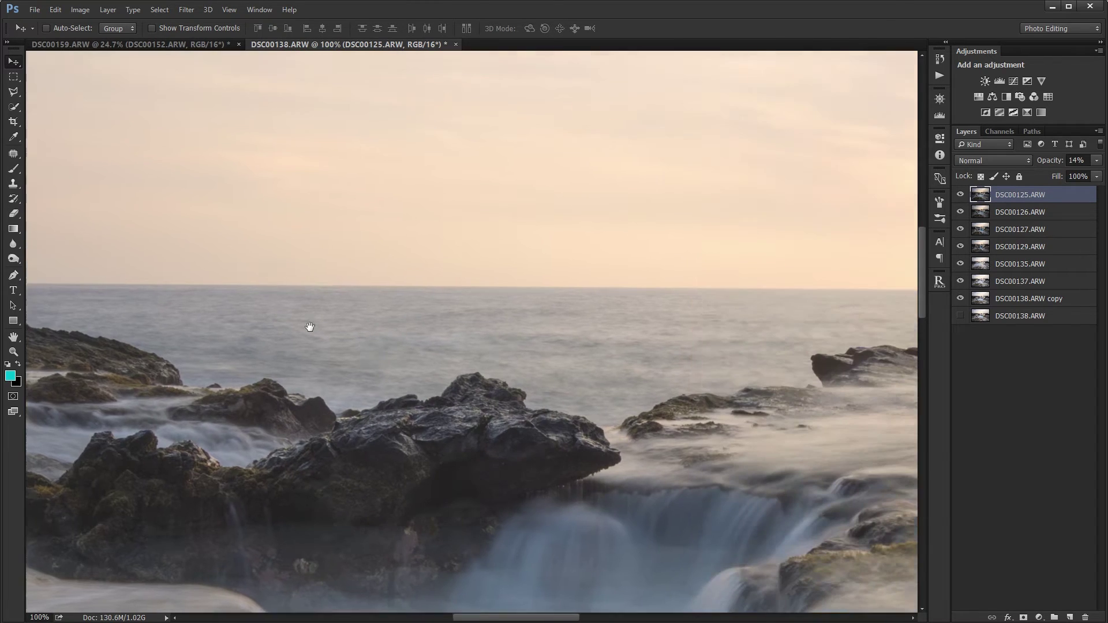
pyautogui.moveTo(714, 326); pyautogui.dragTo(295, 320)
pyautogui.moveTo(643, 306); pyautogui.dragTo(314, 322)
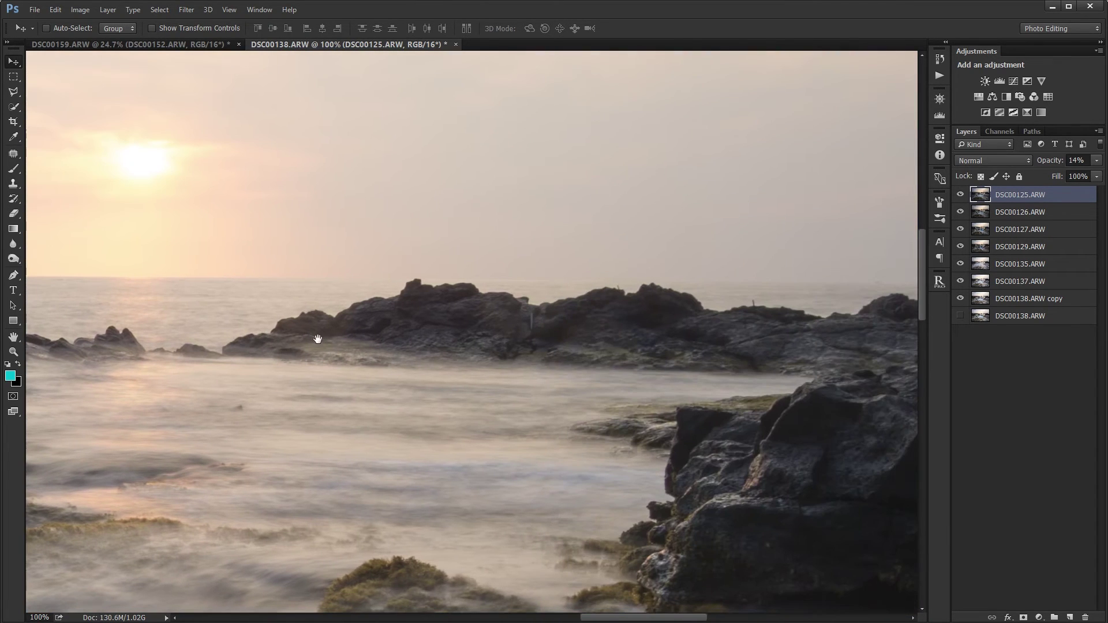
pyautogui.moveTo(603, 350); pyautogui.dragTo(796, 333)
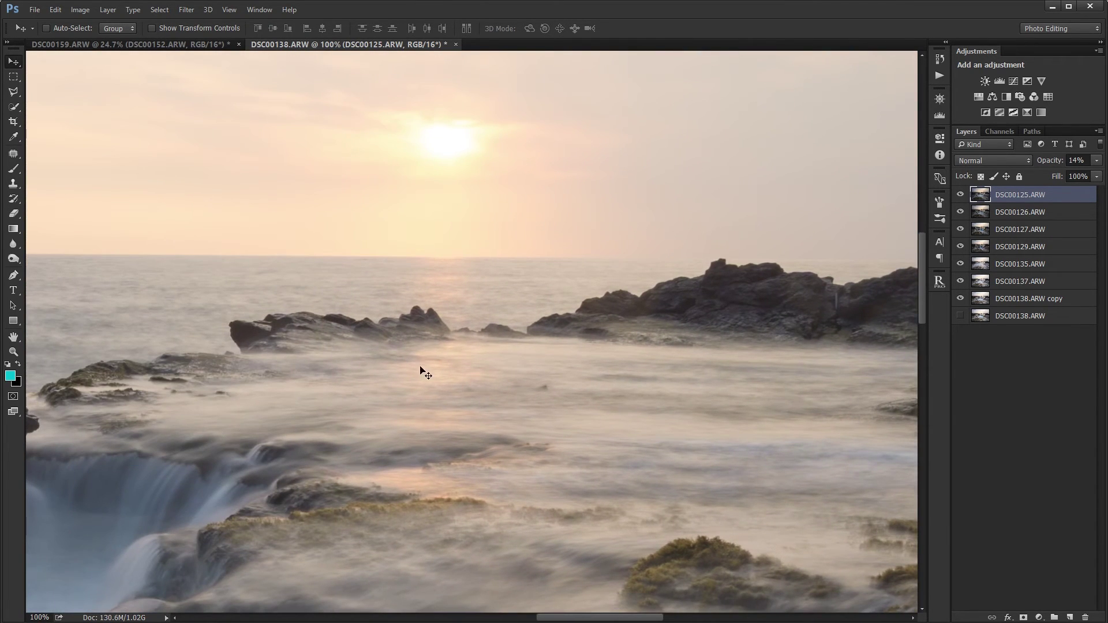
pyautogui.moveTo(371, 354); pyautogui.dragTo(845, 373)
# Hide the exposure layers one by one from the top, then restore them all and fit to screen
pyautogui.click(961, 195)
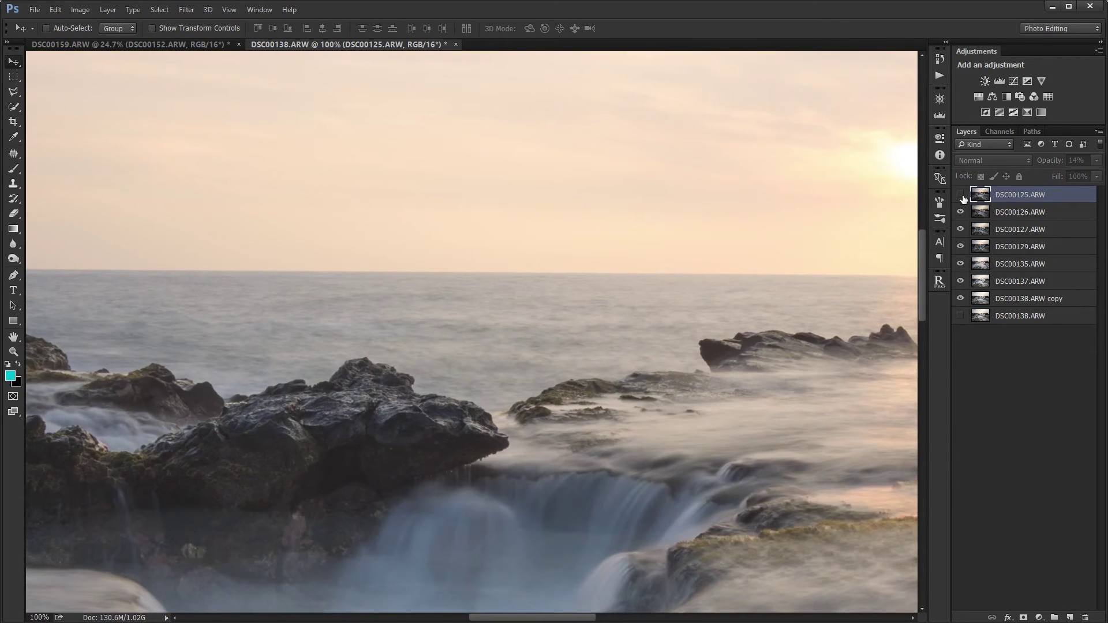
pyautogui.click(961, 212)
pyautogui.click(961, 229)
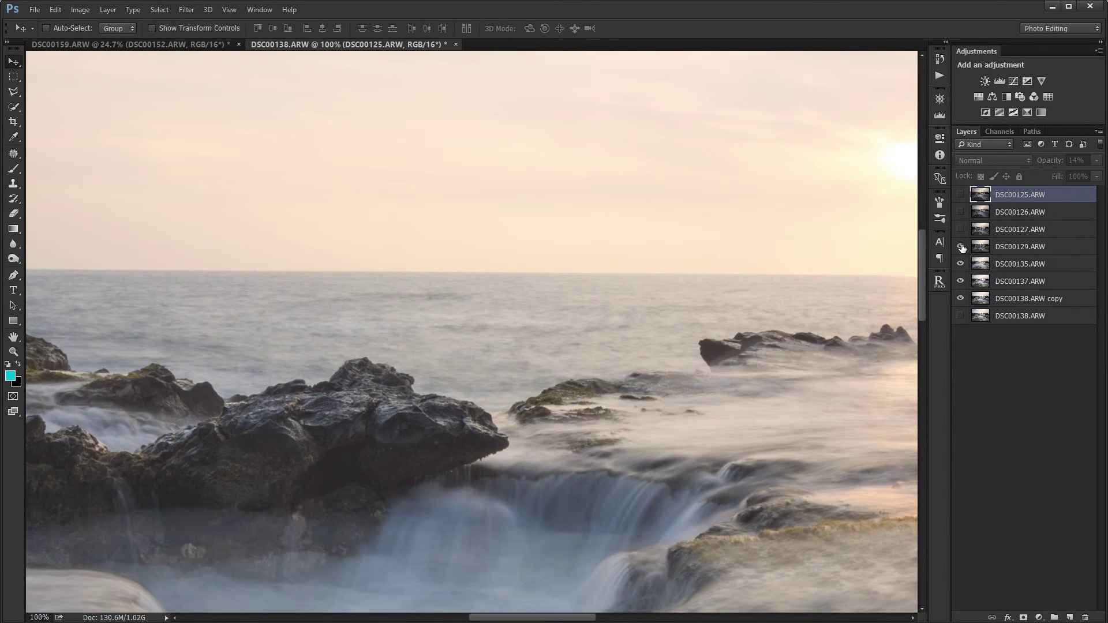
pyautogui.click(961, 247)
pyautogui.click(961, 264)
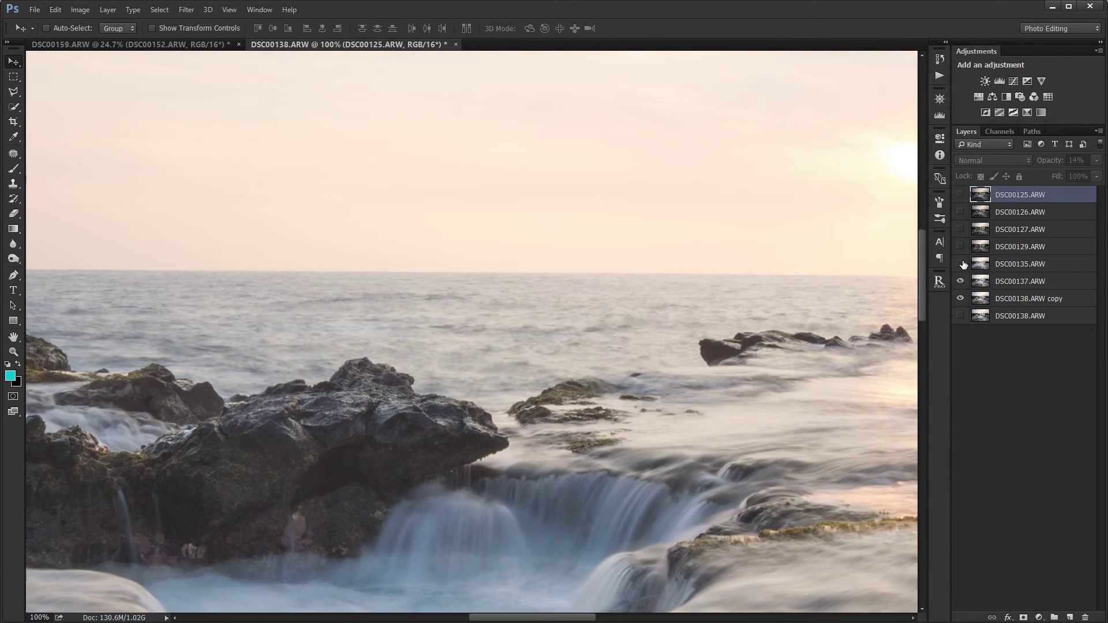
pyautogui.click(961, 281)
pyautogui.click(961, 264)
pyautogui.click(961, 246)
pyautogui.click(961, 229)
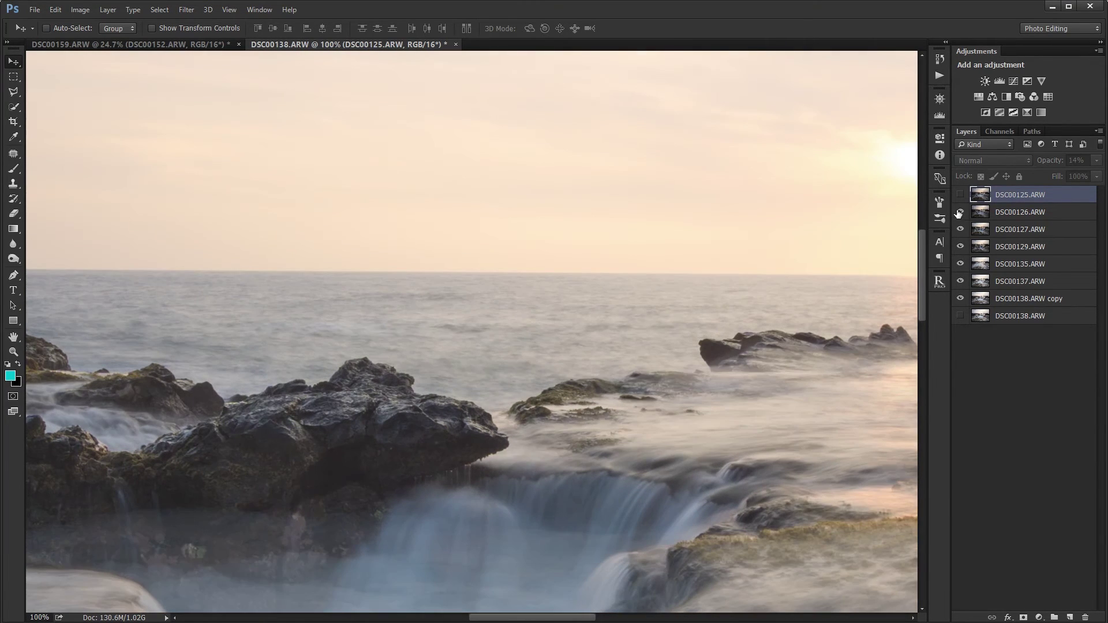
pyautogui.click(960, 212)
pyautogui.click(960, 194)
pyautogui.hotkey('ctrl', '0')
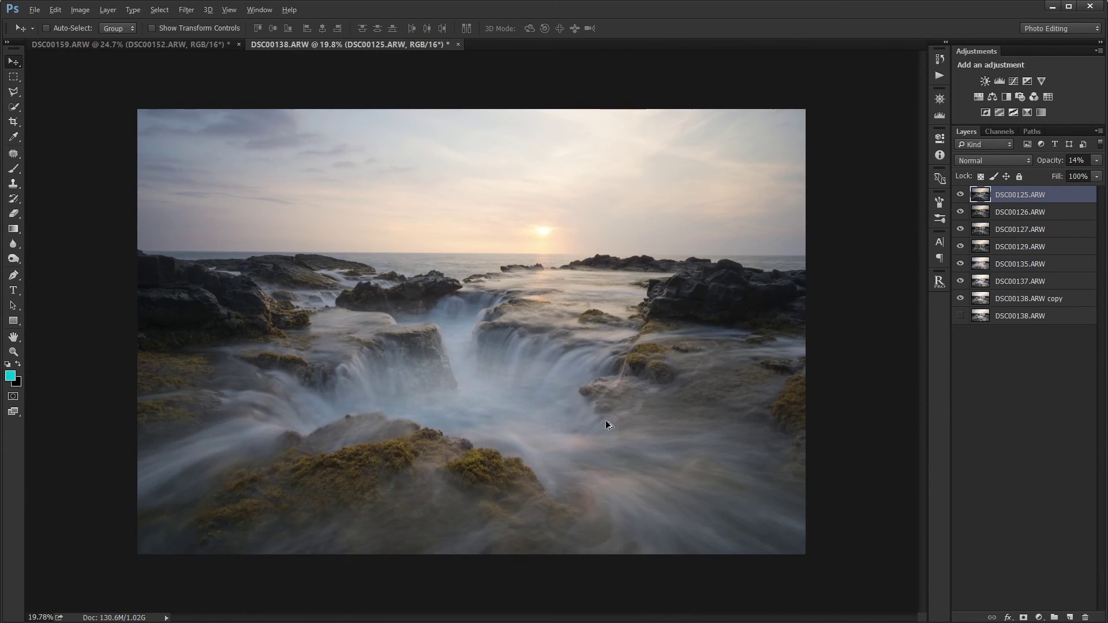
# Review DSC00137.ARW at 50% and DSC00129.ARW at 25%, then zoom in on the smoothed water
pyautogui.click(1019, 247)
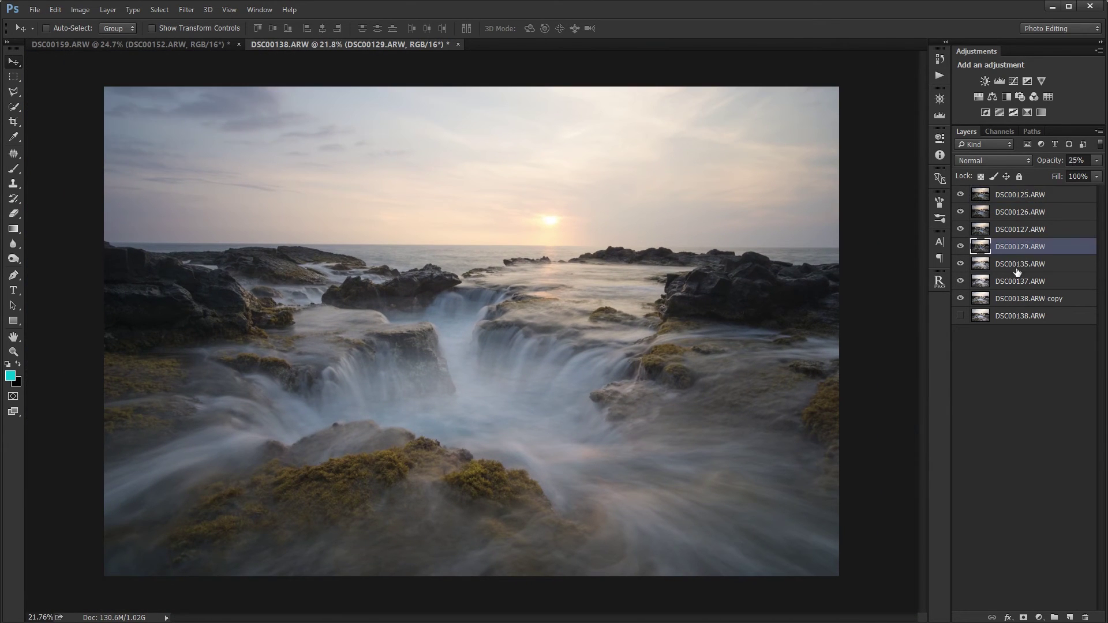
pyautogui.click(1016, 299)
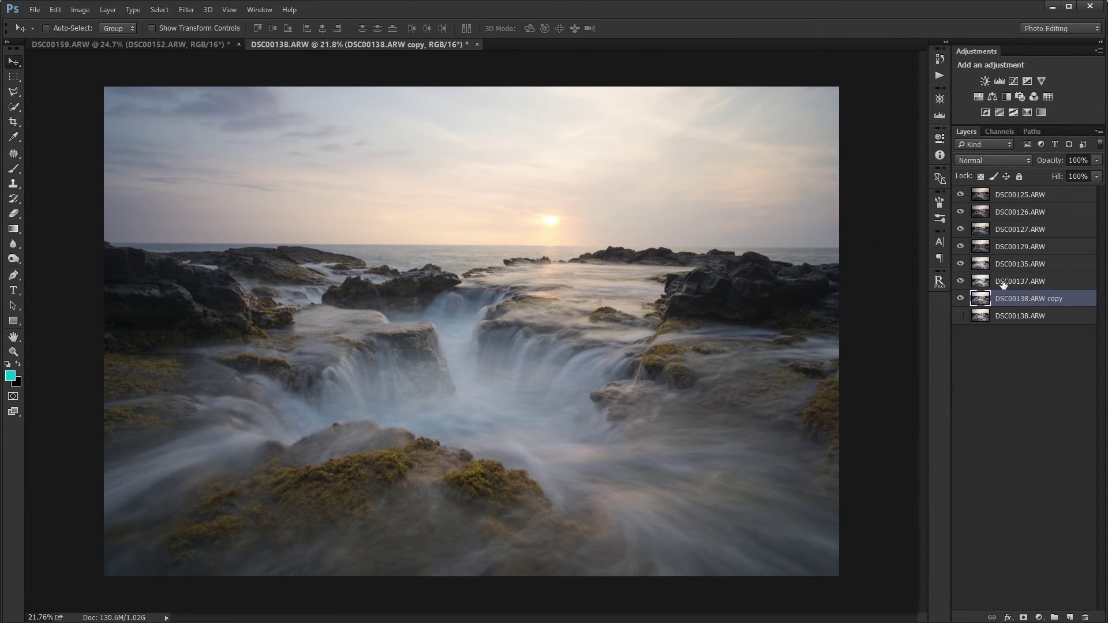
pyautogui.keyDown('shift'); pyautogui.click(1006, 201); pyautogui.keyUp('shift')
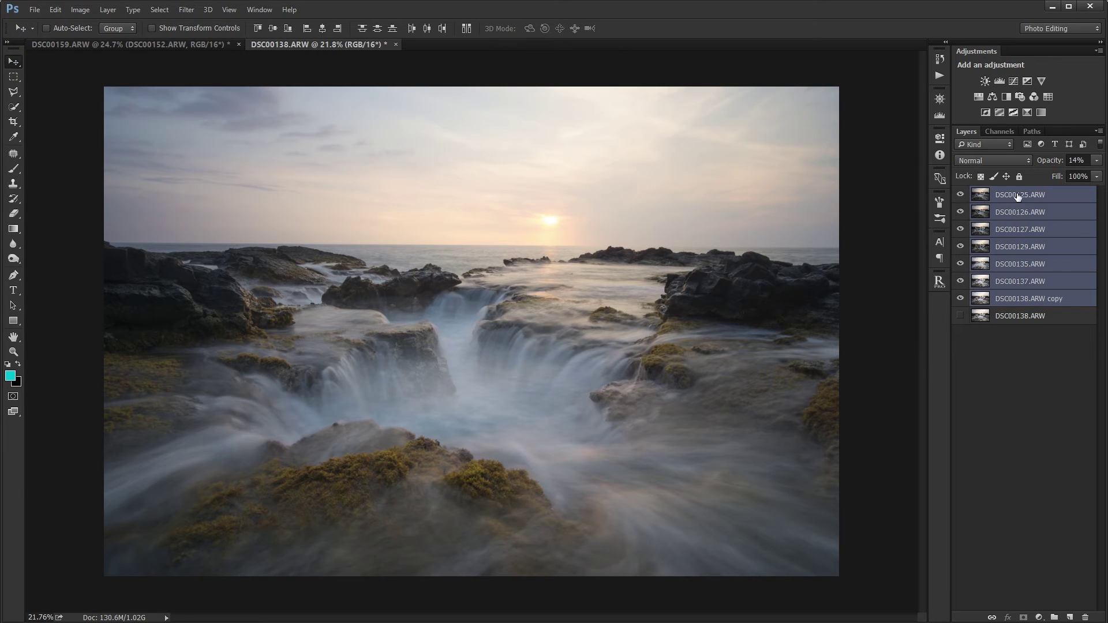
pyautogui.click(1005, 296)
pyautogui.click(1004, 282)
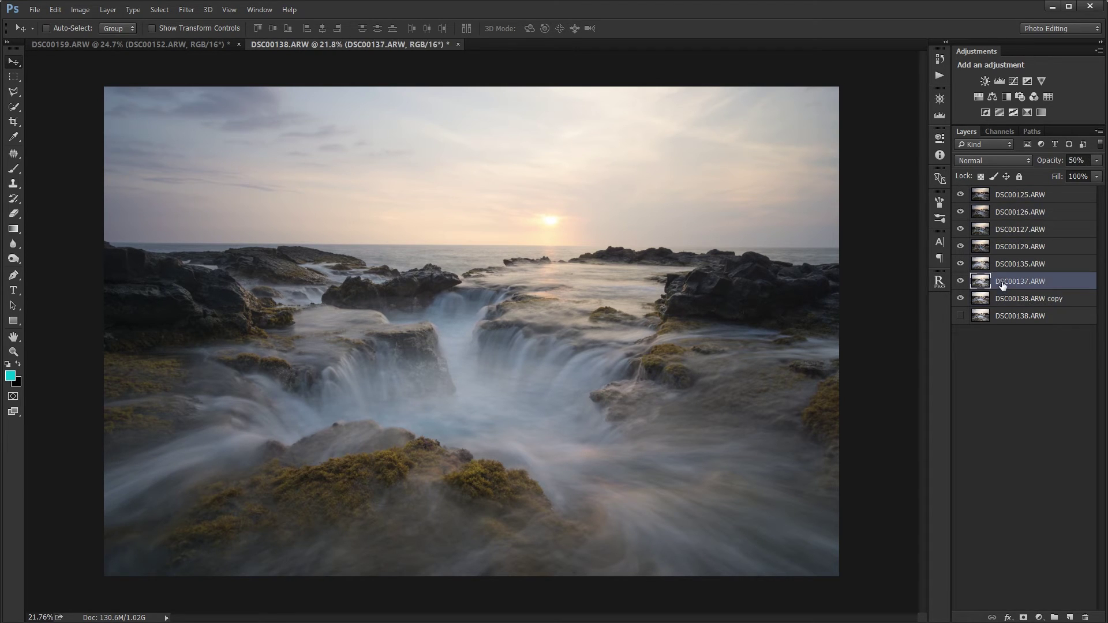
pyautogui.click(1020, 247)
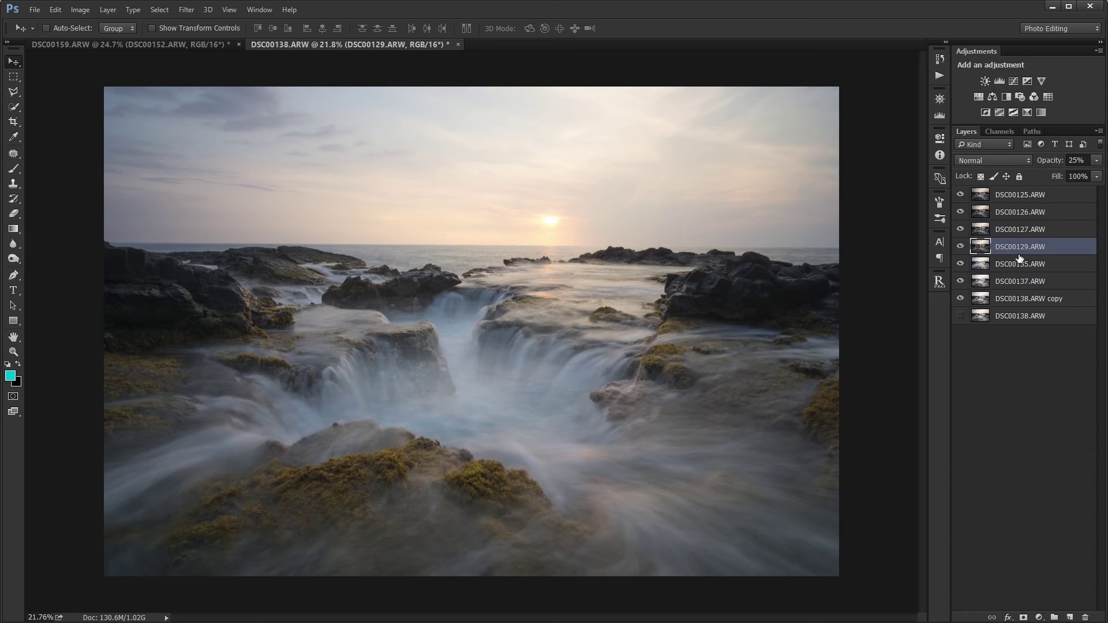
pyautogui.click(1013, 300)
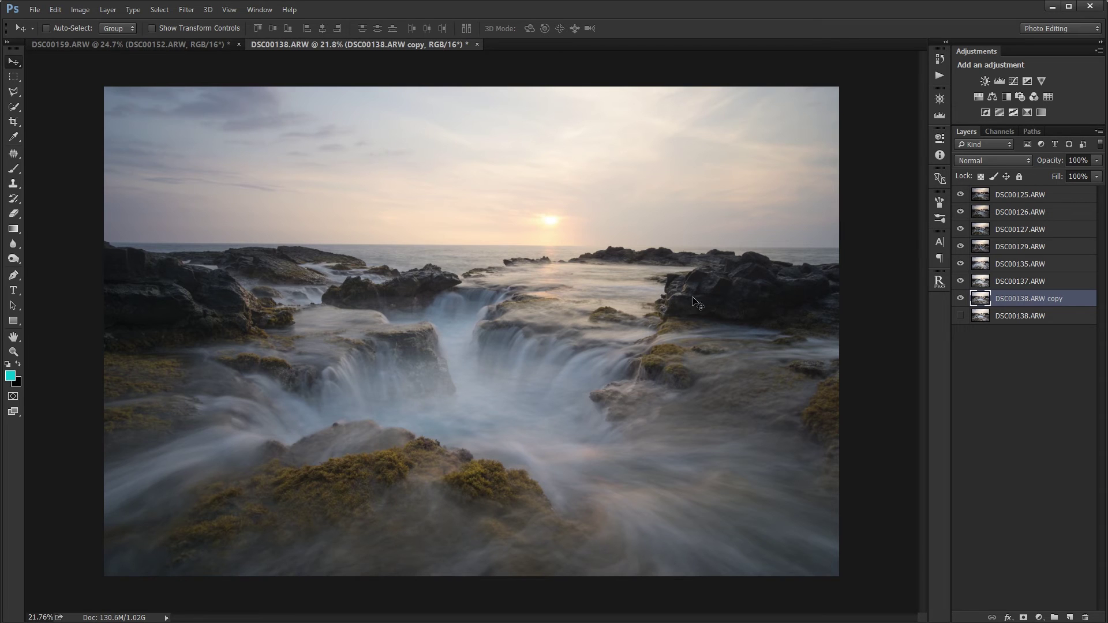
pyautogui.scroll(1, 606, 321)
pyautogui.scroll(4, 565, 297)
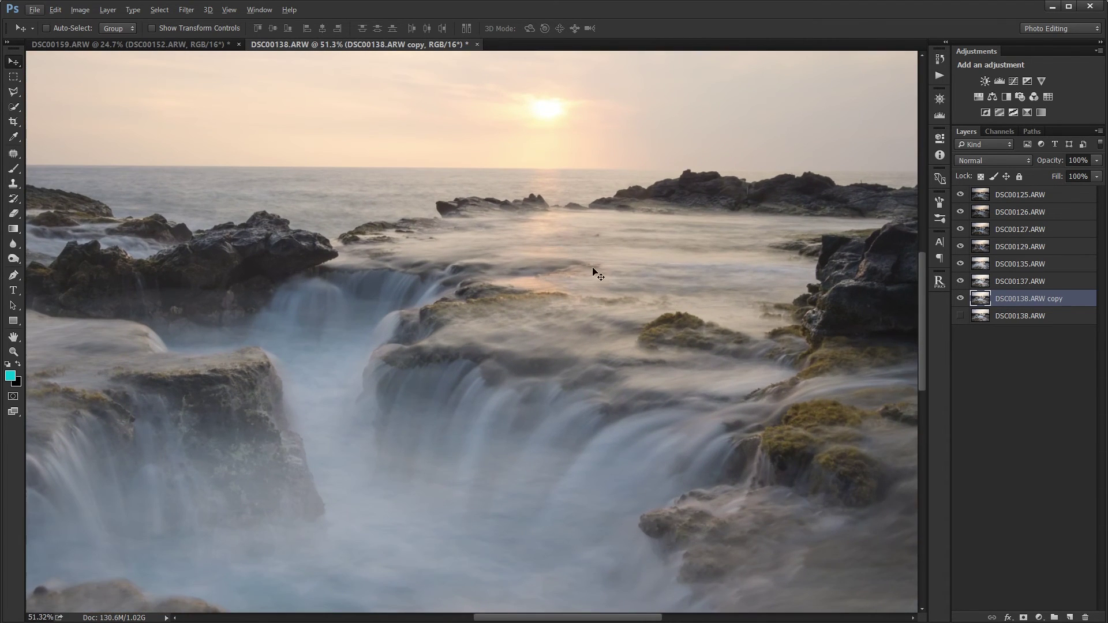
pyautogui.moveTo(599, 274); pyautogui.dragTo(594, 380)
# Select the seven averaged exposure layers and merge them into one DSC00125.ARW layer
pyautogui.keyDown('shift'); pyautogui.click(1022, 200); pyautogui.keyUp('shift')
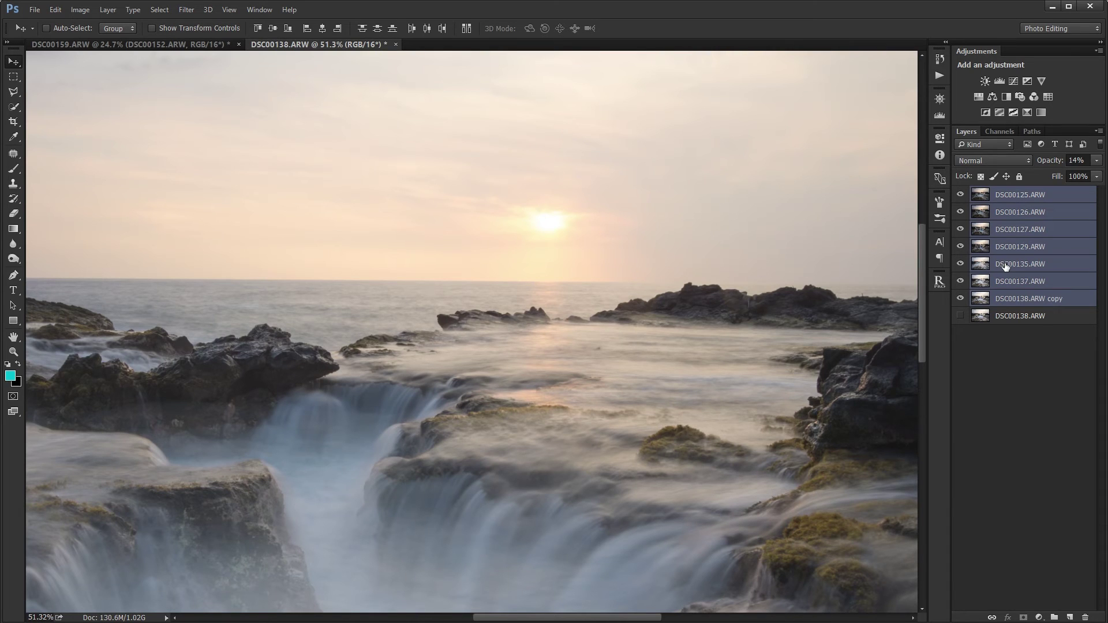
pyautogui.hotkey('ctrl', 'e')
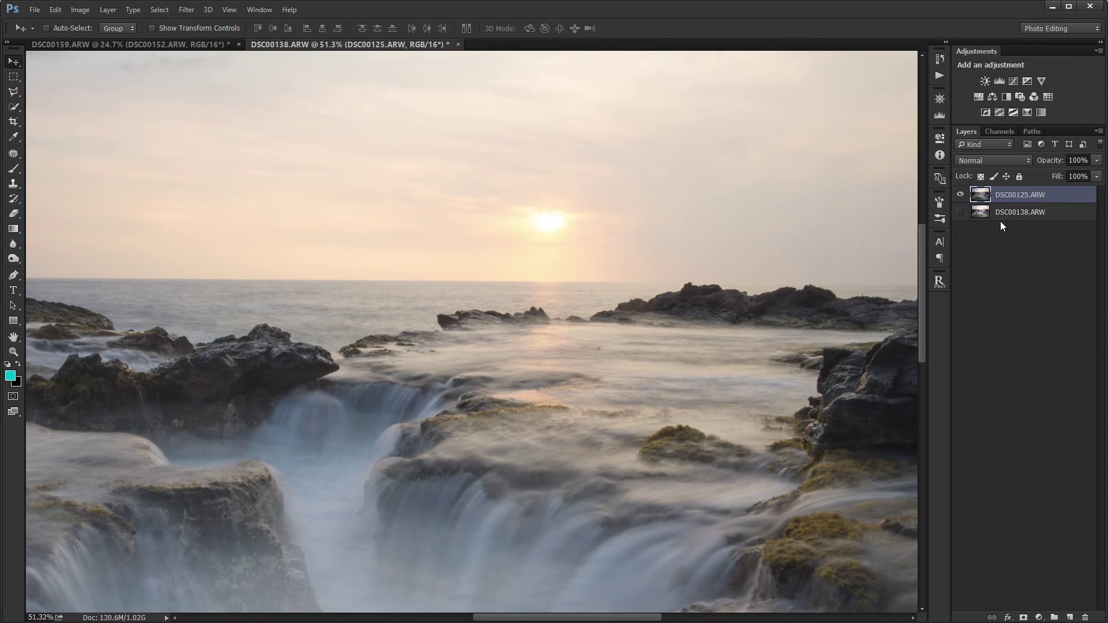
pyautogui.scroll(-5, 735, 484)
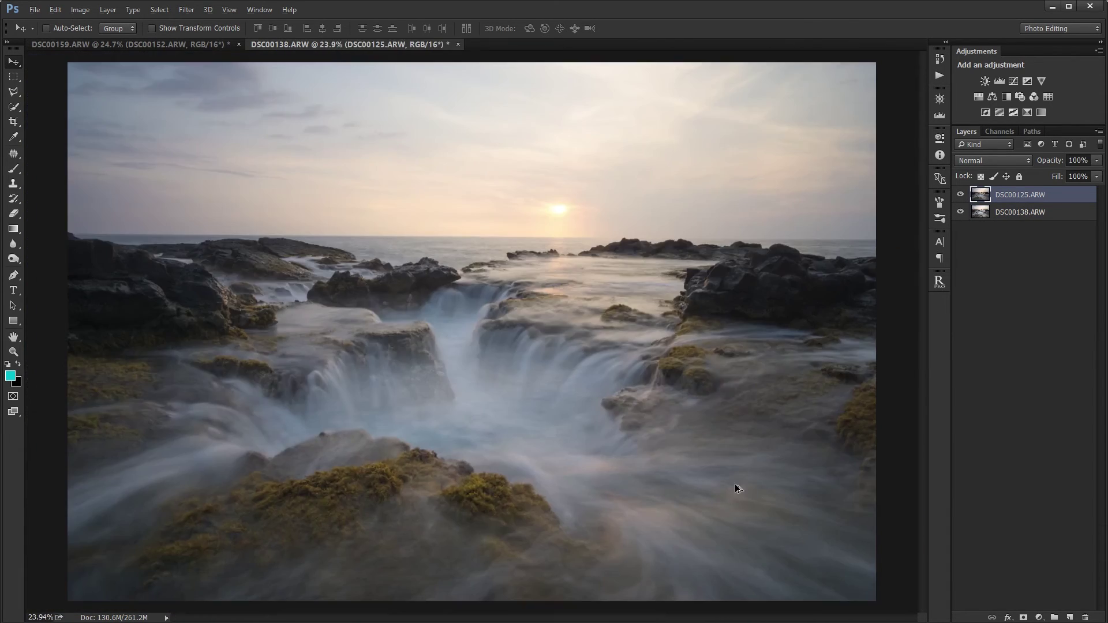
# Toggle the merged DSC00125.ARW layer off and on to compare it with the DSC00138.ARW base
pyautogui.click(961, 195)
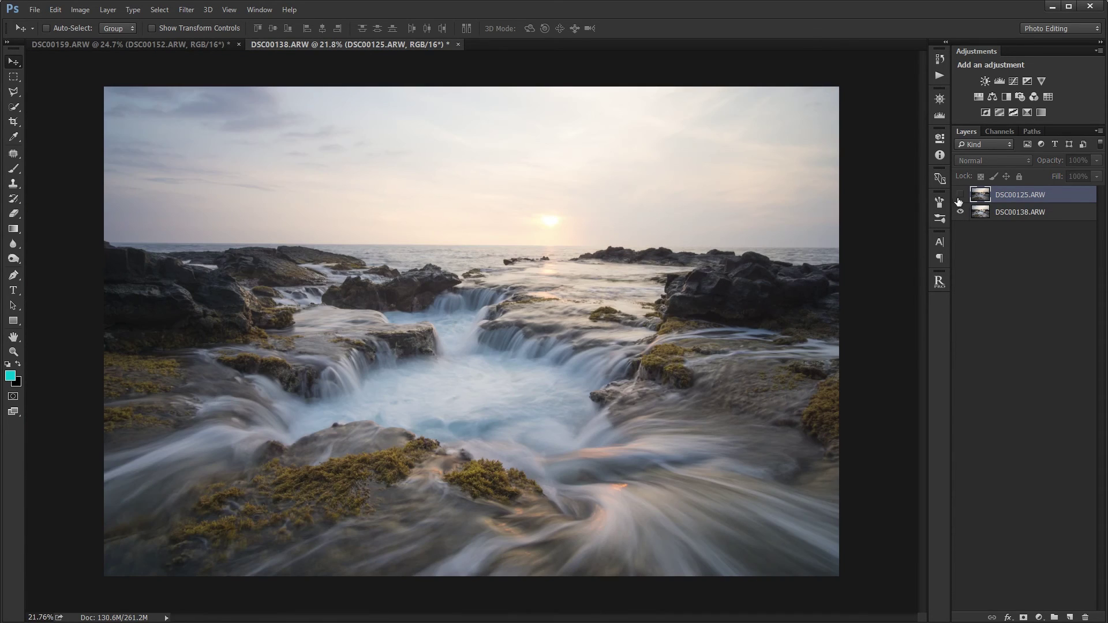
pyautogui.click(985, 214)
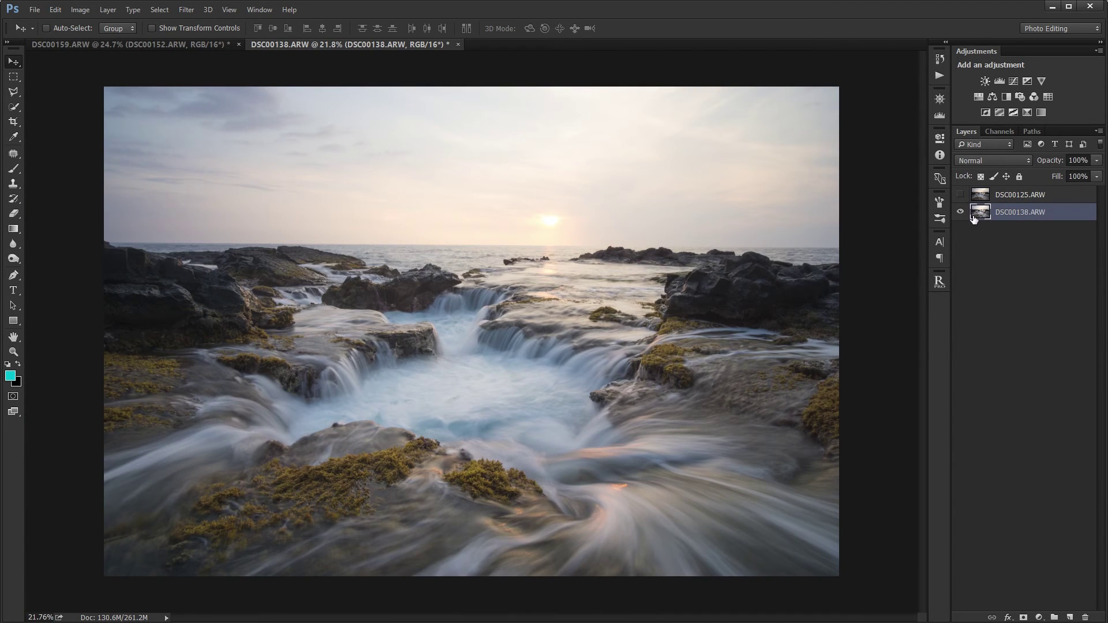
pyautogui.click(1017, 196)
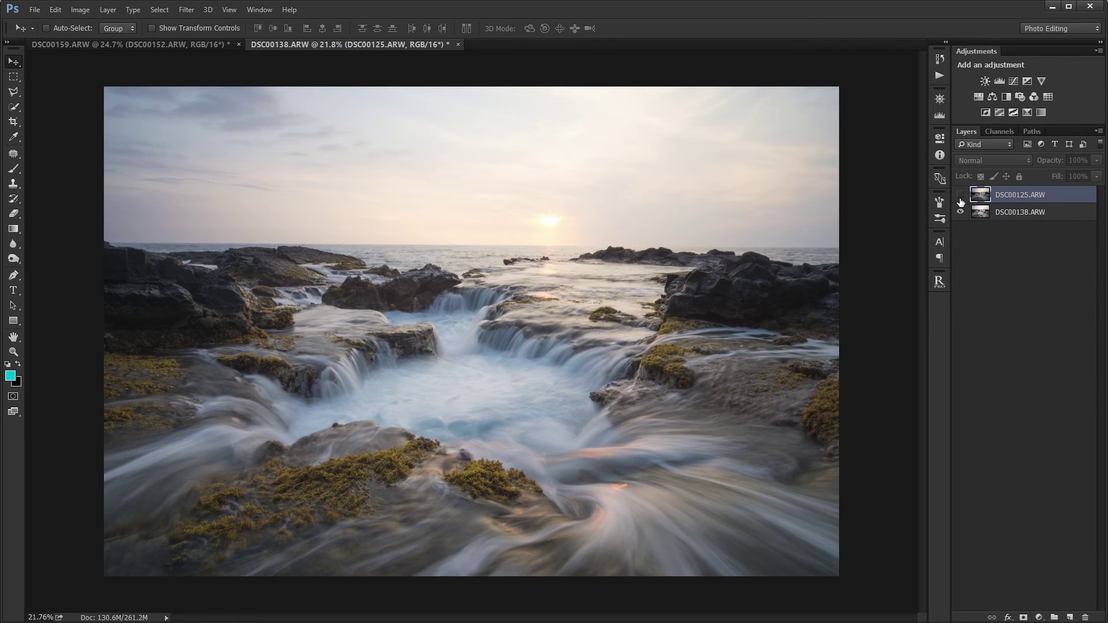
pyautogui.click(960, 196)
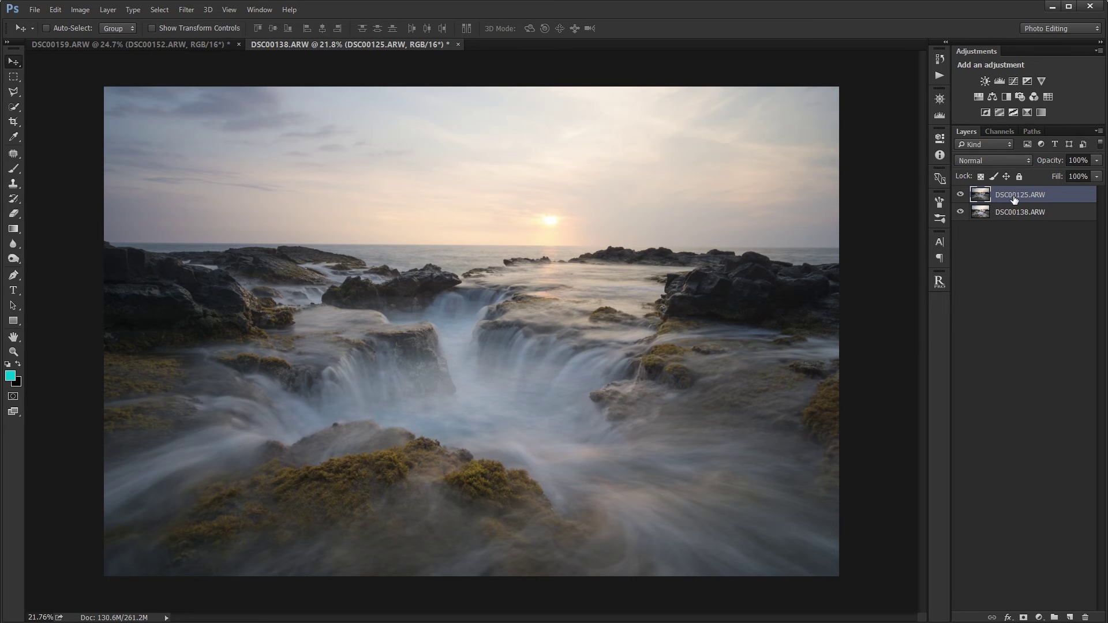
# Hide DSC00125.ARW behind a black layer mask and ready a soft brush sized to 900
pyautogui.keyDown('alt'); pyautogui.click(1023, 617); pyautogui.keyUp('alt')
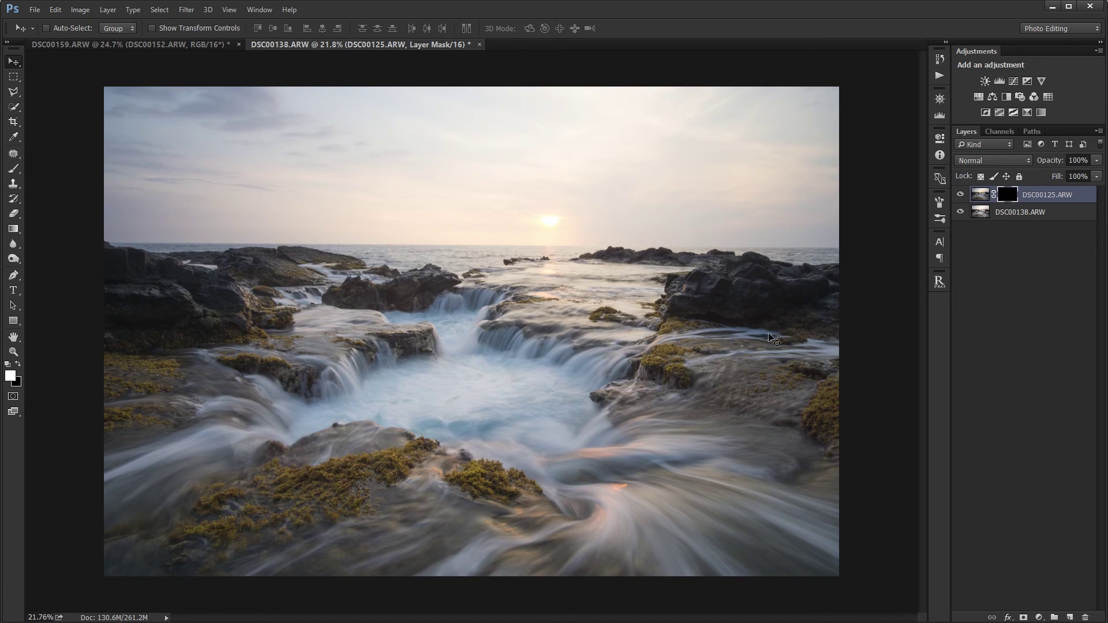
pyautogui.press('b')
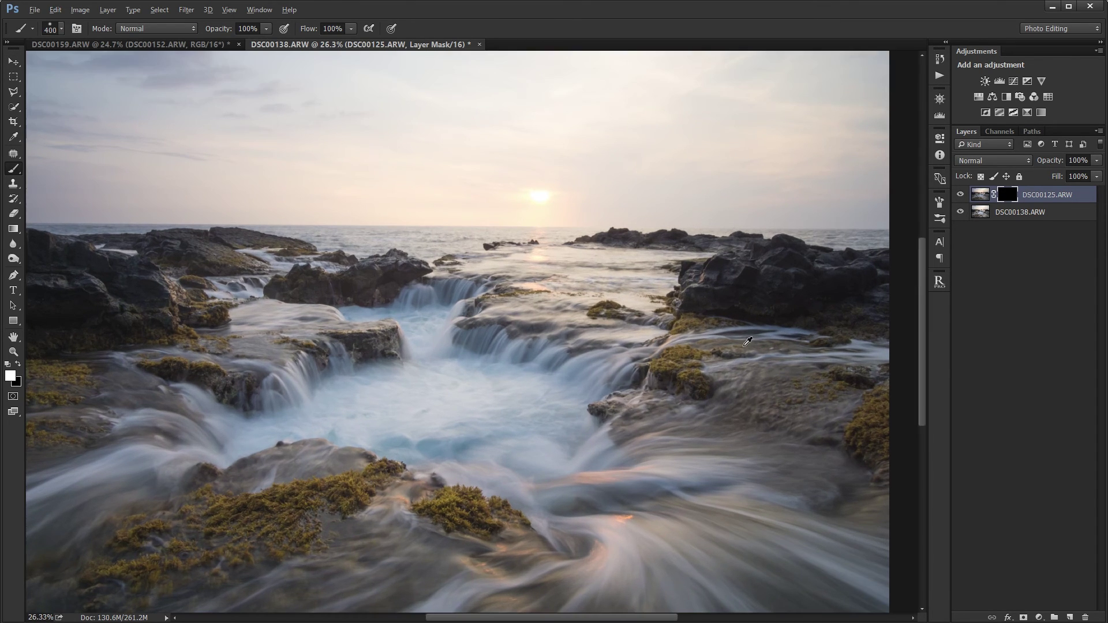
pyautogui.scroll(2, 577, 332)
pyautogui.moveTo(576, 332); pyautogui.dragTo(698, 353)
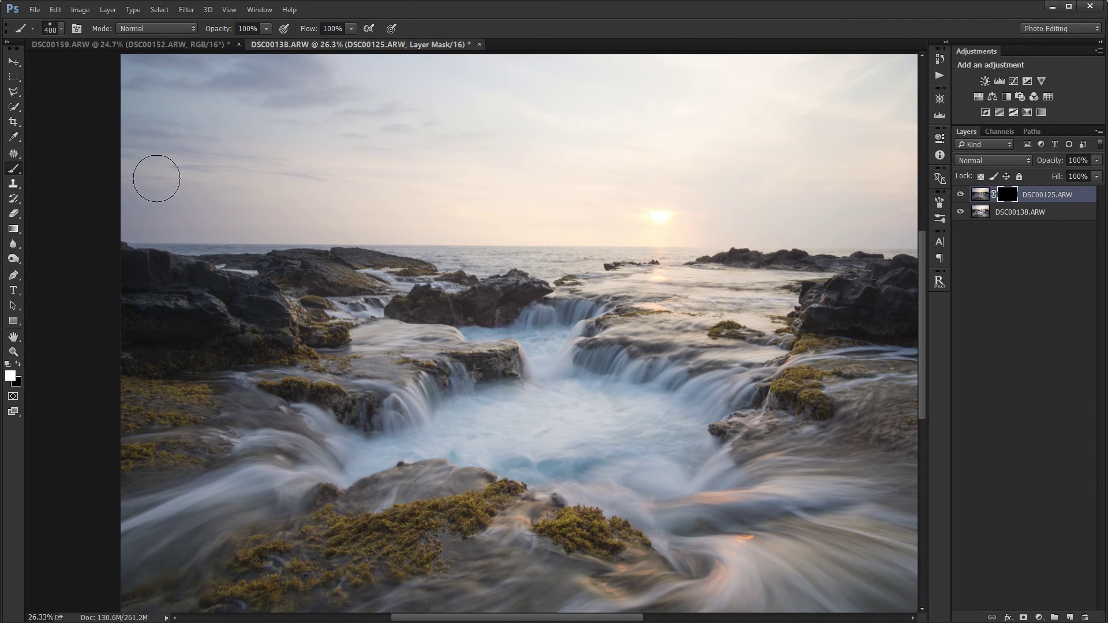
pyautogui.click(59, 33)
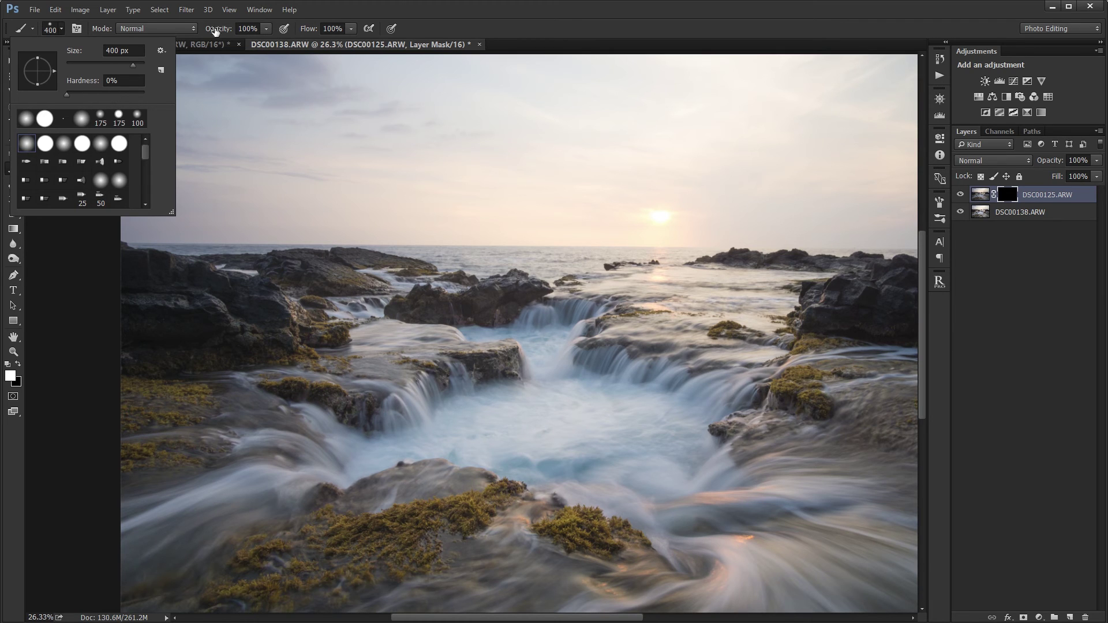
pyautogui.click(433, 9)
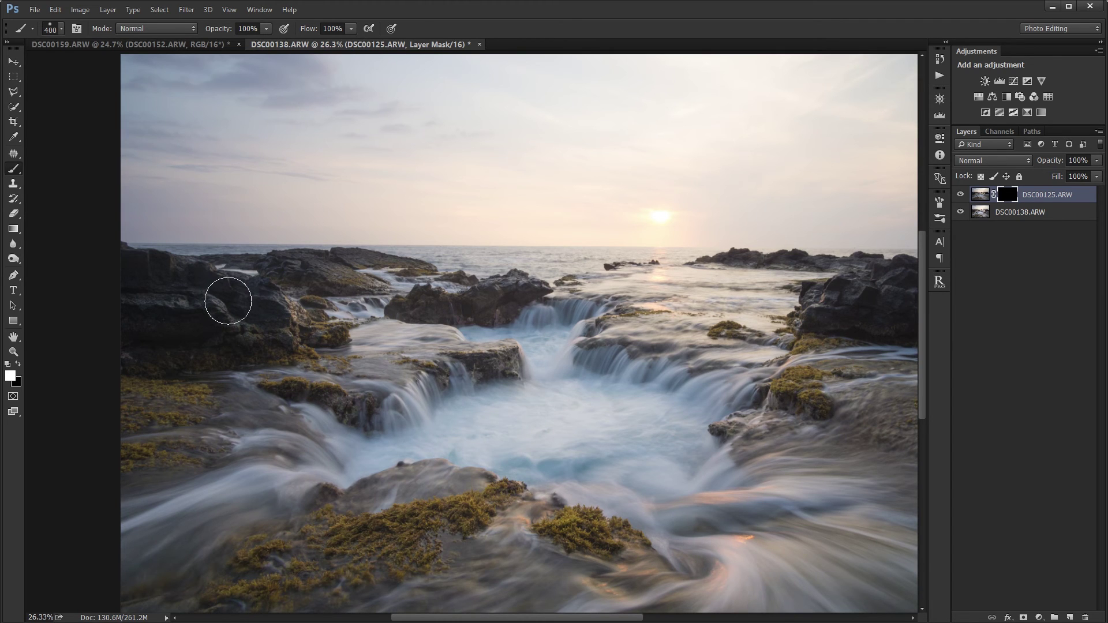
pyautogui.press(']')
pyautogui.press(']')
pyautogui.press(']')
pyautogui.press(']')
pyautogui.press(']')
pyautogui.press(']')
pyautogui.press(']')
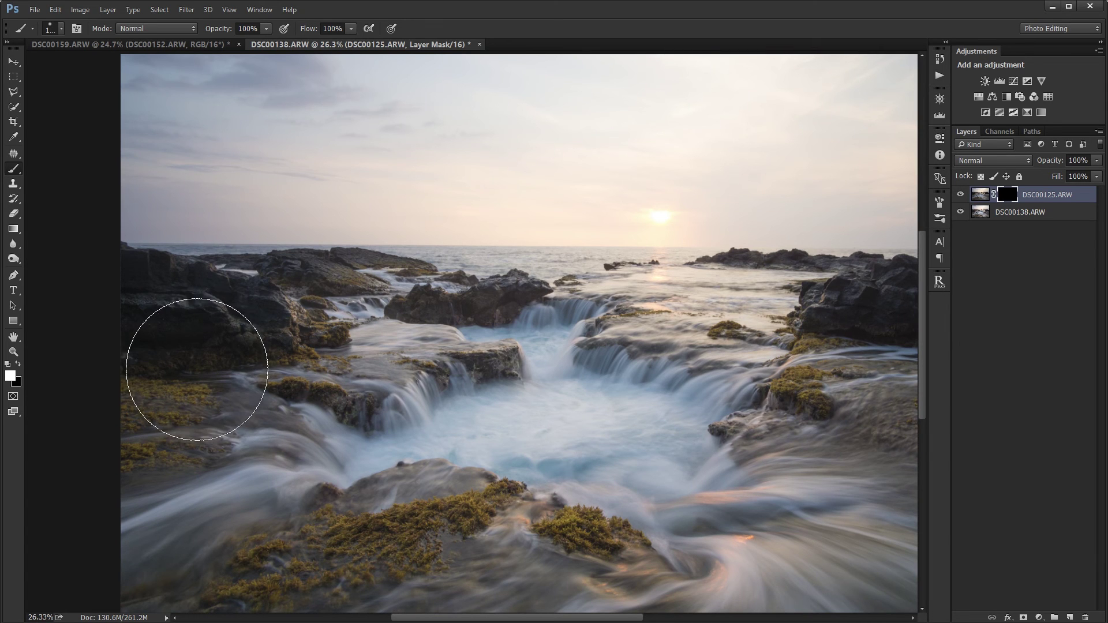
pyautogui.press(']')
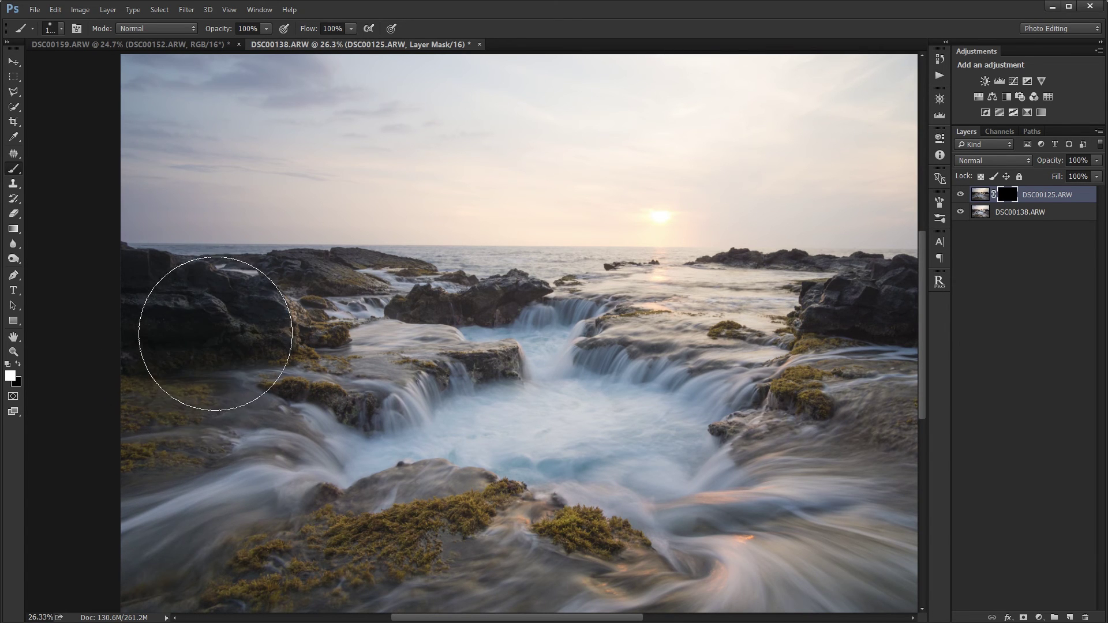
pyautogui.press('[')
pyautogui.press('[')
pyautogui.press('[')
pyautogui.press('[')
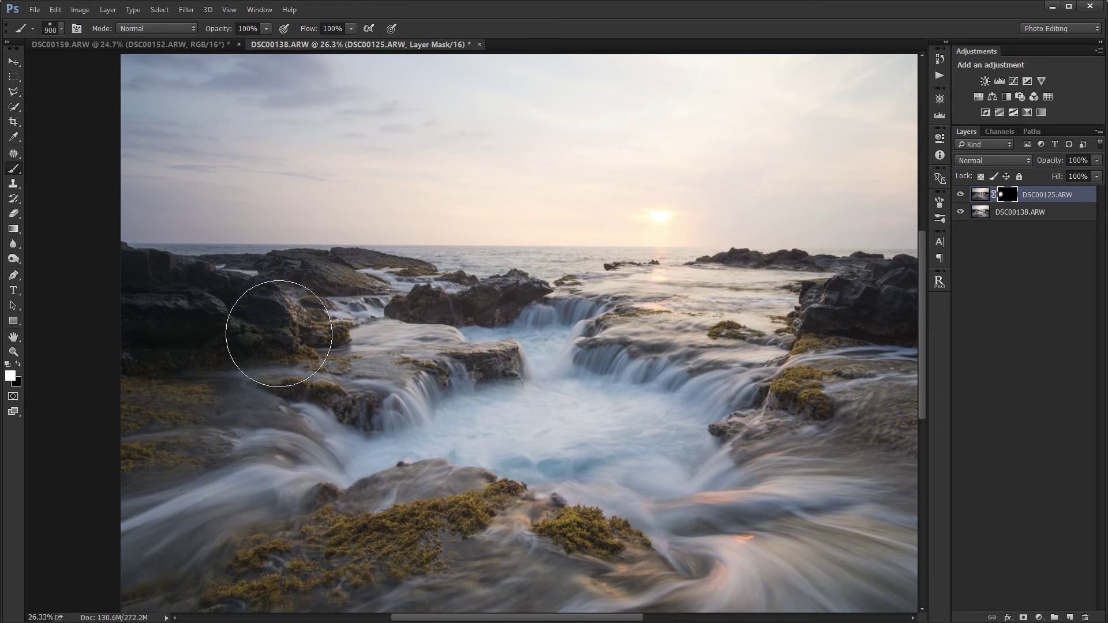
# Paint the averaged layer back over the left rocks, right-hand rocks and sky at brush size 700
pyautogui.moveTo(285, 324)
pyautogui.mouseDown()
pyautogui.moveTo(329, 330)
pyautogui.moveTo(353, 346)
pyautogui.moveTo(400, 336)
pyautogui.moveTo(342, 341)
pyautogui.moveTo(356, 313)
pyautogui.moveTo(347, 290)
pyautogui.moveTo(411, 276)
pyautogui.moveTo(632, 262)
pyautogui.moveTo(588, 262)
pyautogui.moveTo(650, 284)
pyautogui.moveTo(655, 316)
pyautogui.moveTo(778, 318)
pyautogui.moveTo(462, 300)
pyautogui.mouseUp()
pyautogui.press('[')
pyautogui.press('[')
pyautogui.press('[')
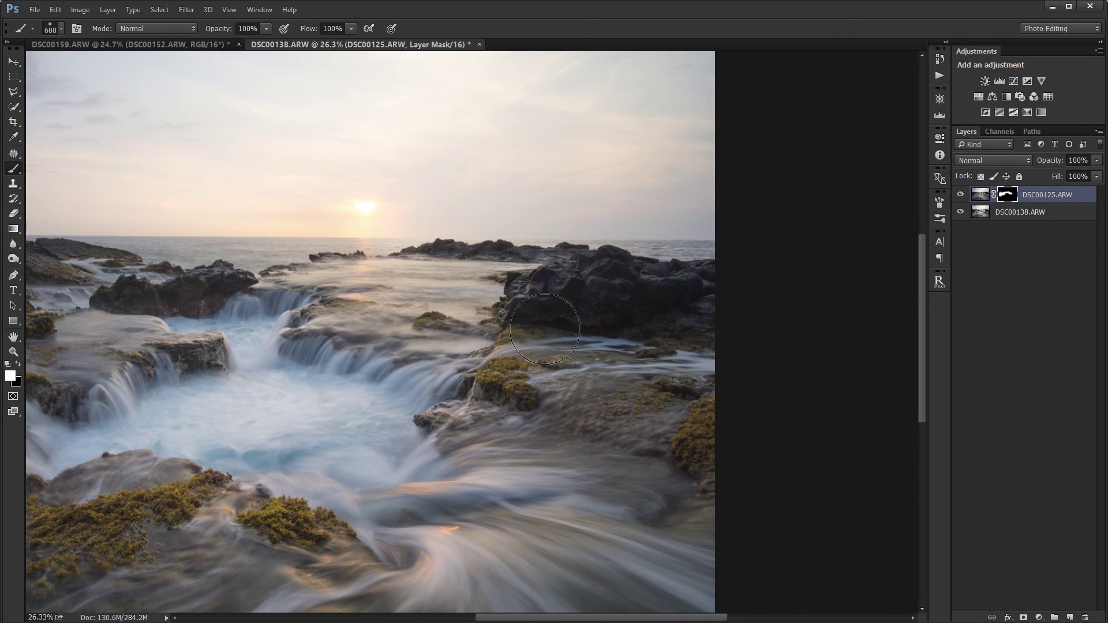
pyautogui.moveTo(585, 366)
pyautogui.mouseDown()
pyautogui.moveTo(577, 399)
pyautogui.moveTo(774, 456)
pyautogui.moveTo(717, 426)
pyautogui.moveTo(798, 352)
pyautogui.moveTo(491, 298)
pyautogui.moveTo(735, 296)
pyautogui.moveTo(782, 262)
pyautogui.moveTo(446, 243)
pyautogui.moveTo(808, 242)
pyautogui.mouseUp()
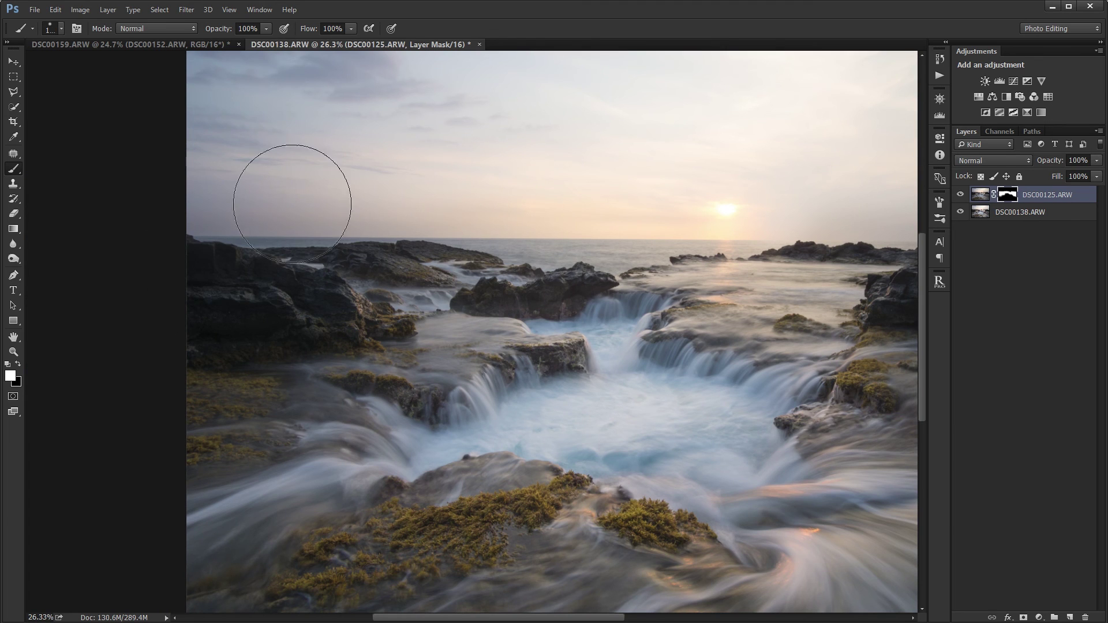
pyautogui.moveTo(292, 191); pyautogui.dragTo(225, 345)
pyautogui.scroll(-2, 225, 344)
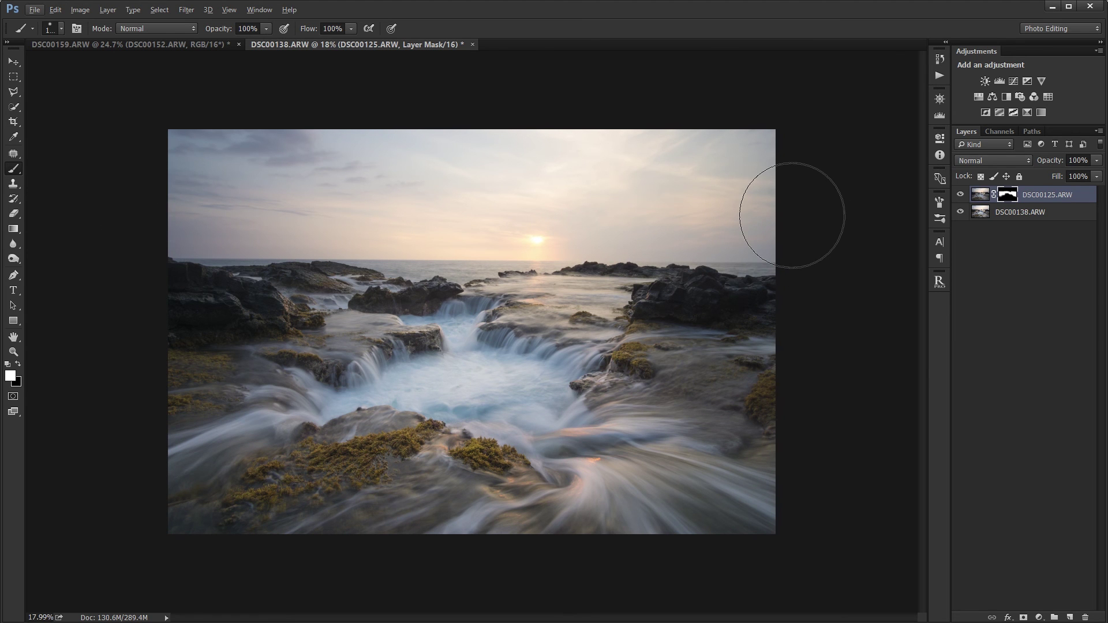
pyautogui.scroll(5, 791, 211)
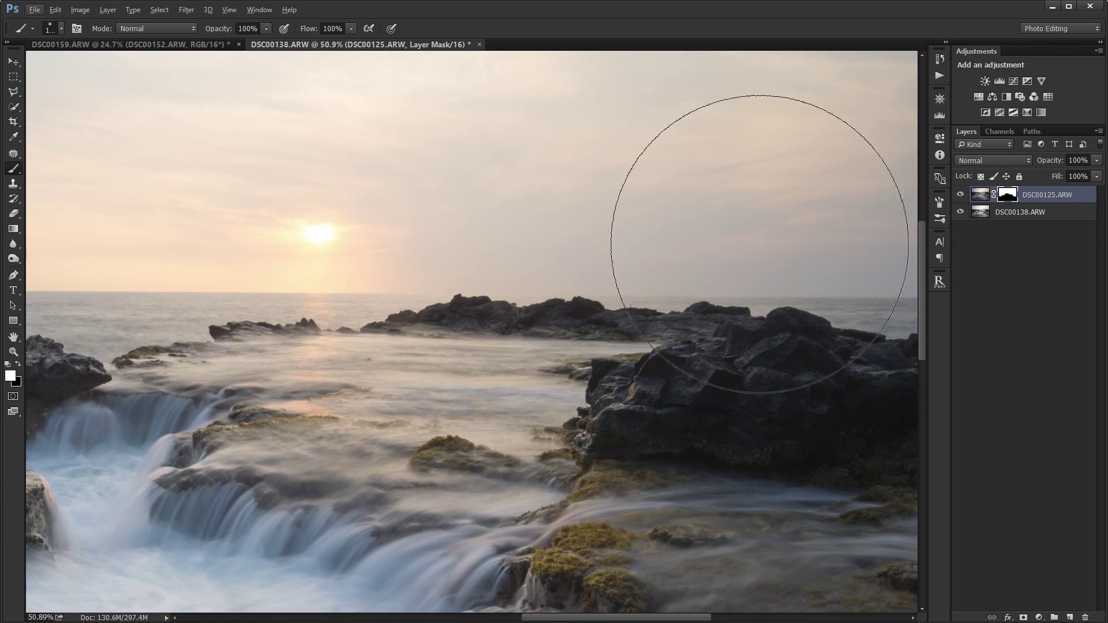
pyautogui.moveTo(730, 235); pyautogui.dragTo(512, 272)
pyautogui.press('v')
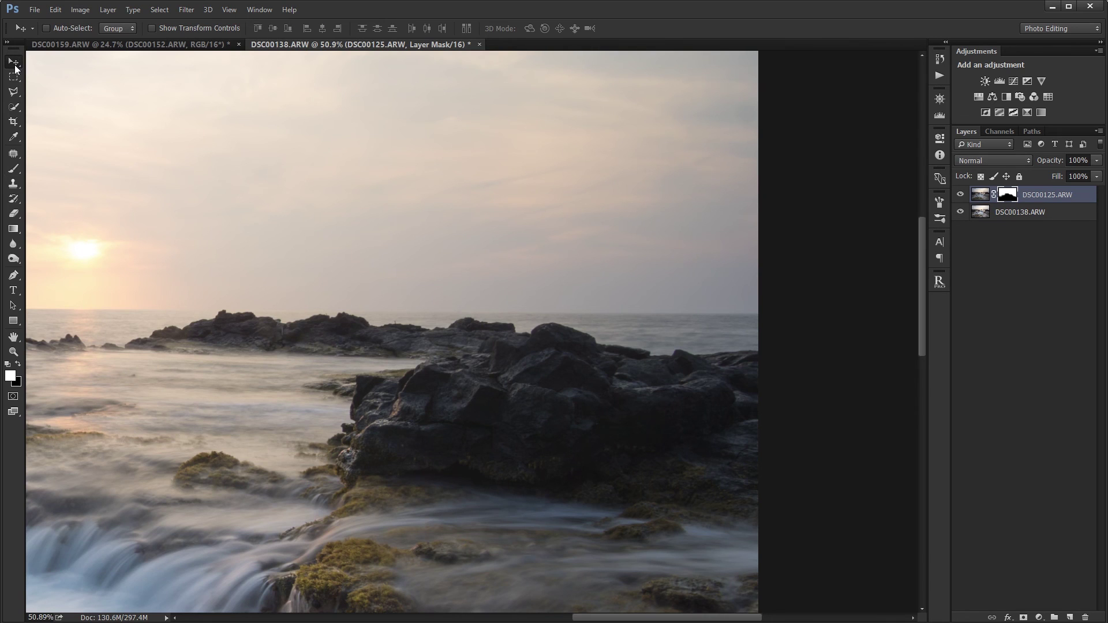
pyautogui.moveTo(429, 202); pyautogui.dragTo(597, 110)
pyautogui.moveTo(487, 210); pyautogui.dragTo(577, 206)
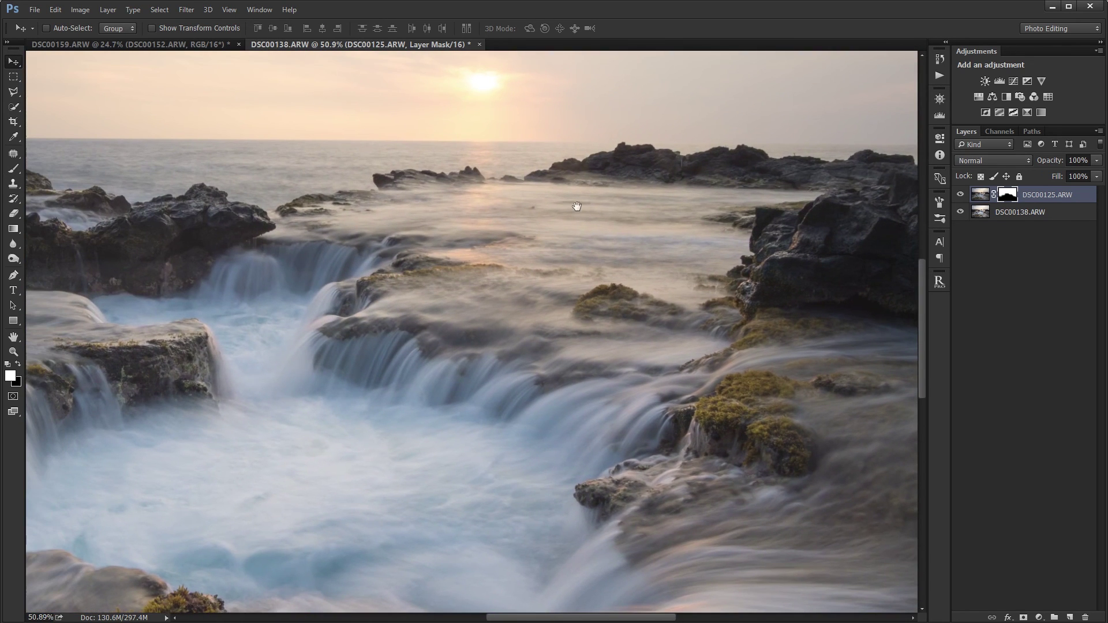
pyautogui.click(962, 197)
pyautogui.click(962, 196)
pyautogui.click(962, 196)
pyautogui.click(962, 196)
pyautogui.keyDown('alt'); pyautogui.click(1014, 200); pyautogui.keyUp('alt')
pyautogui.click(960, 196)
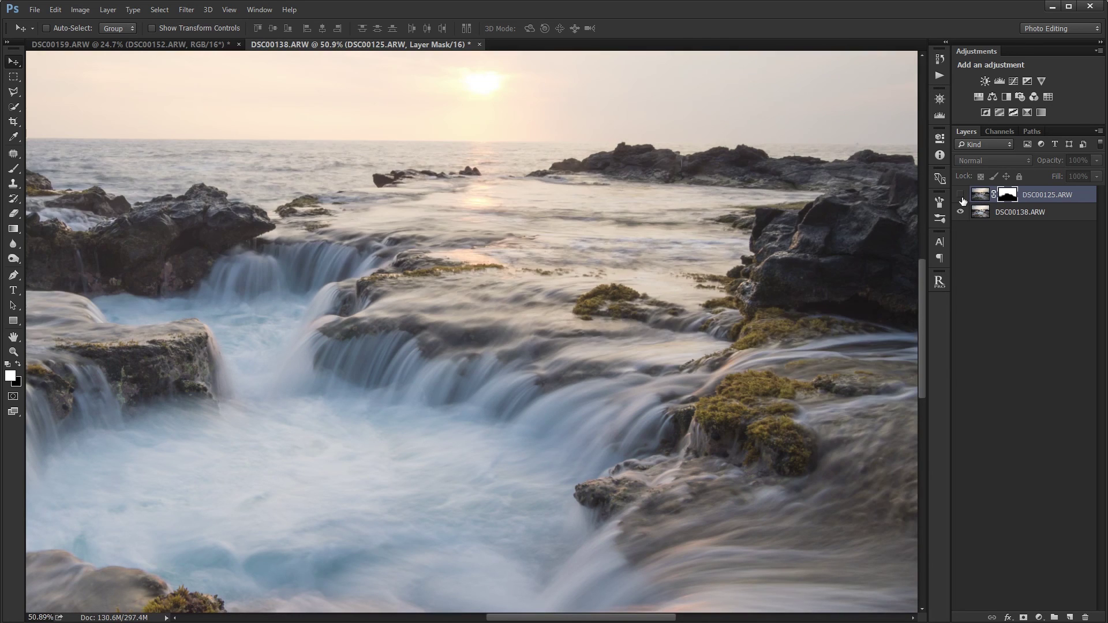
pyautogui.click(961, 198)
pyautogui.click(962, 199)
pyautogui.click(961, 196)
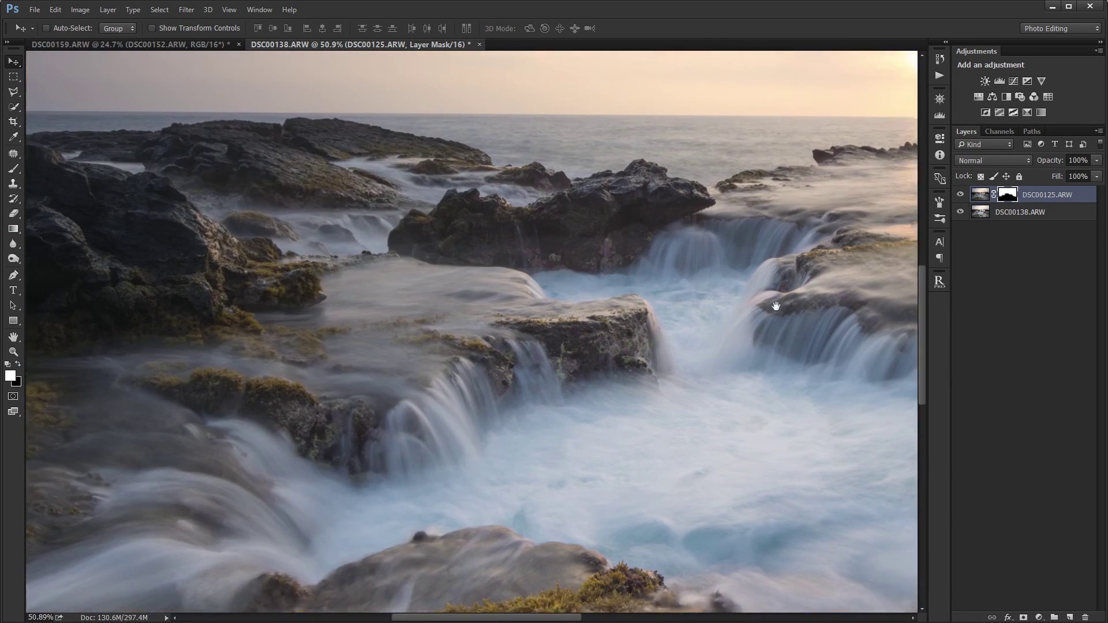
pyautogui.moveTo(391, 323); pyautogui.dragTo(432, 438)
pyautogui.scroll(-1, 432, 438)
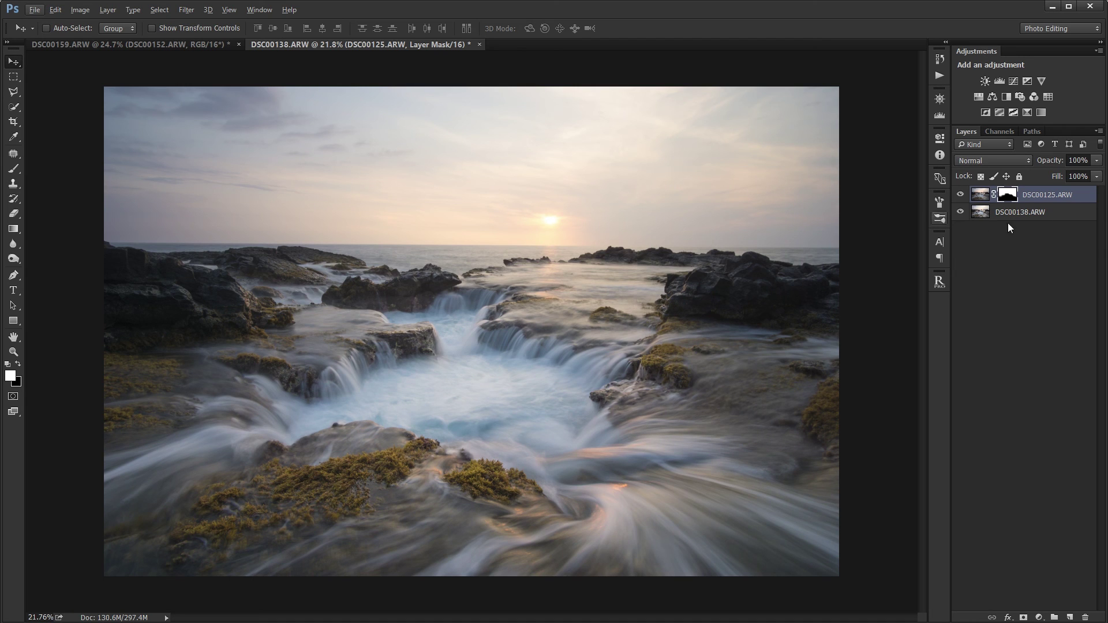
pyautogui.click(961, 196)
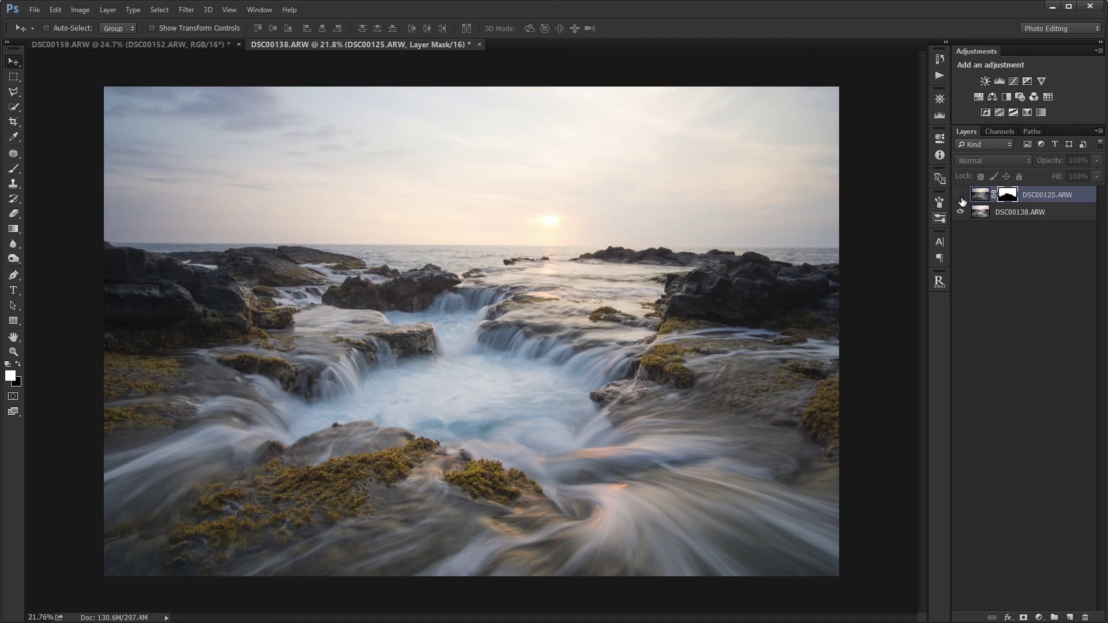
pyautogui.click(961, 195)
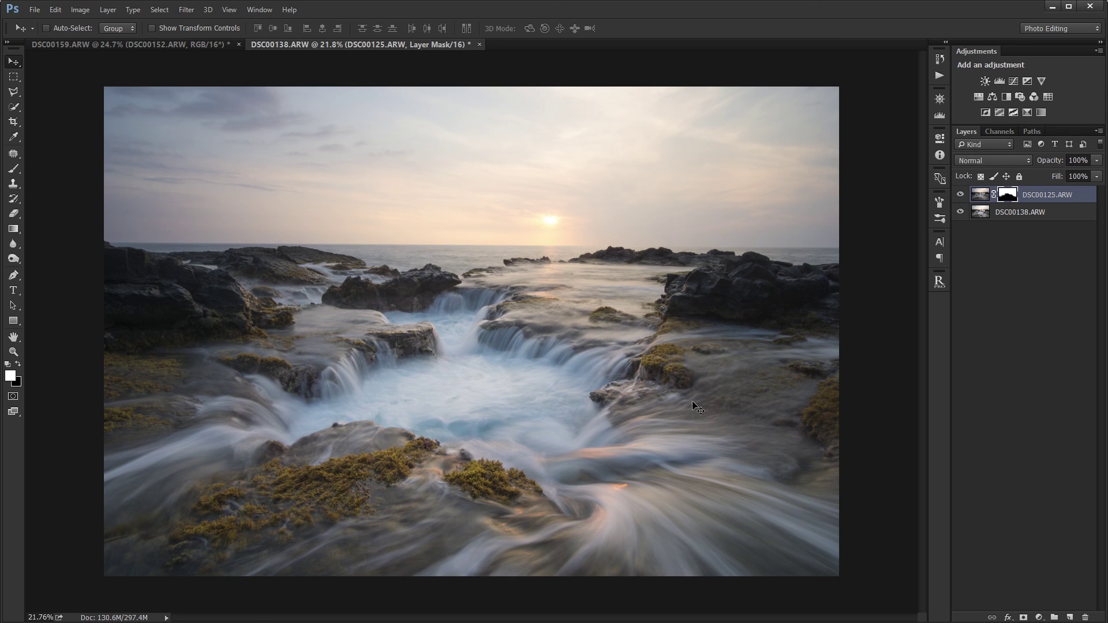